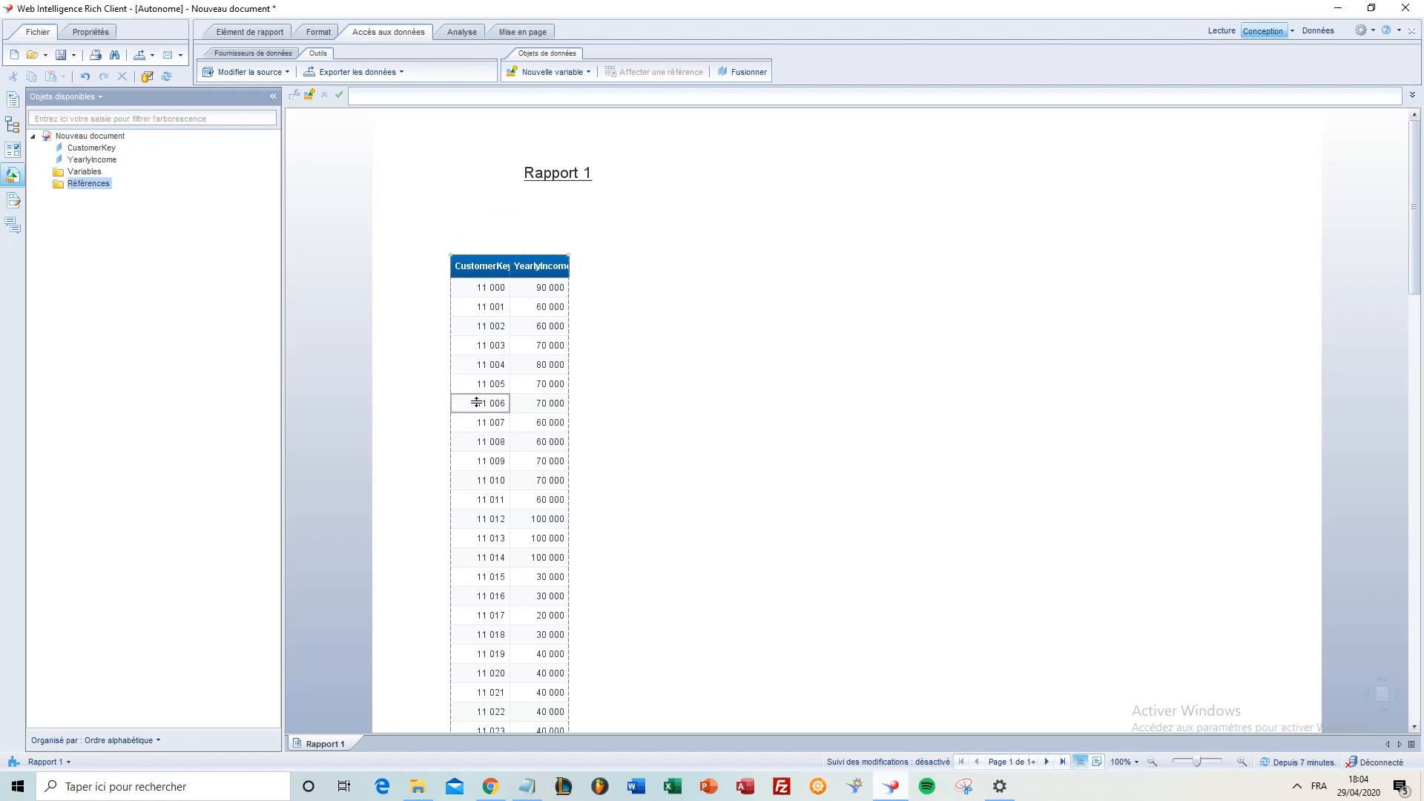
Widen the YearlyIncome column of the customer table to fit its header and look over the rows.
double_click(566, 266)
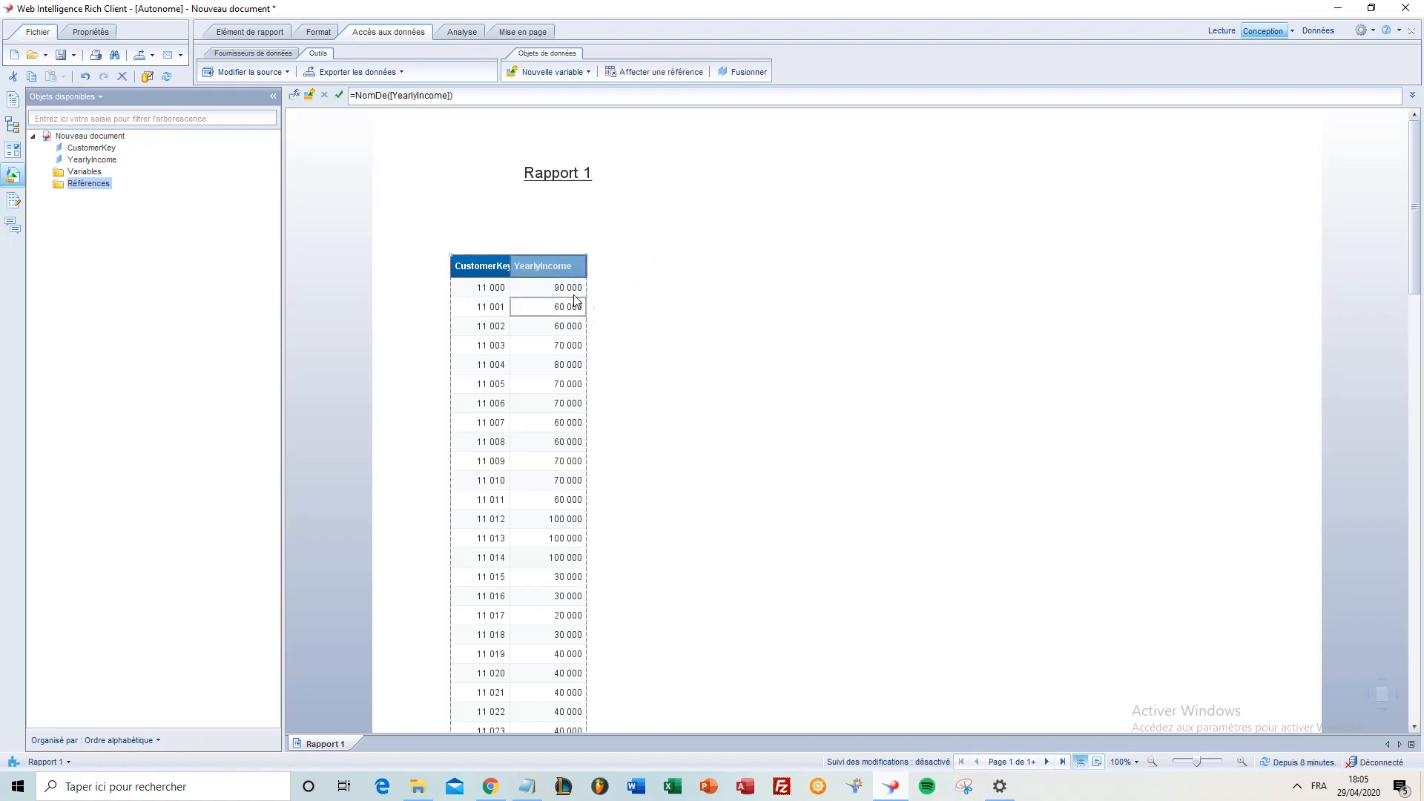
scroll(606, 486, down, 1)
scroll(597, 485, down, 1)
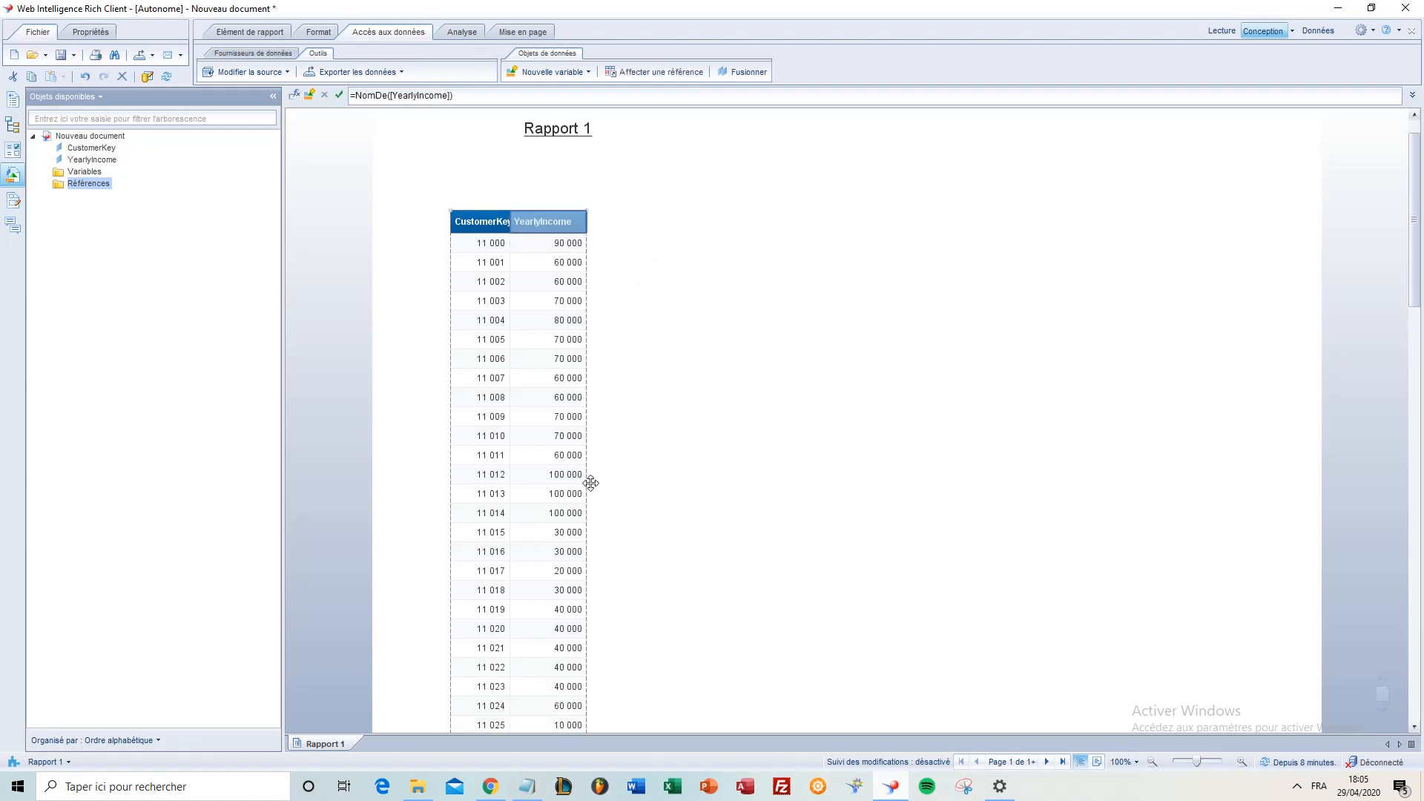
scroll(572, 463, up, 2)
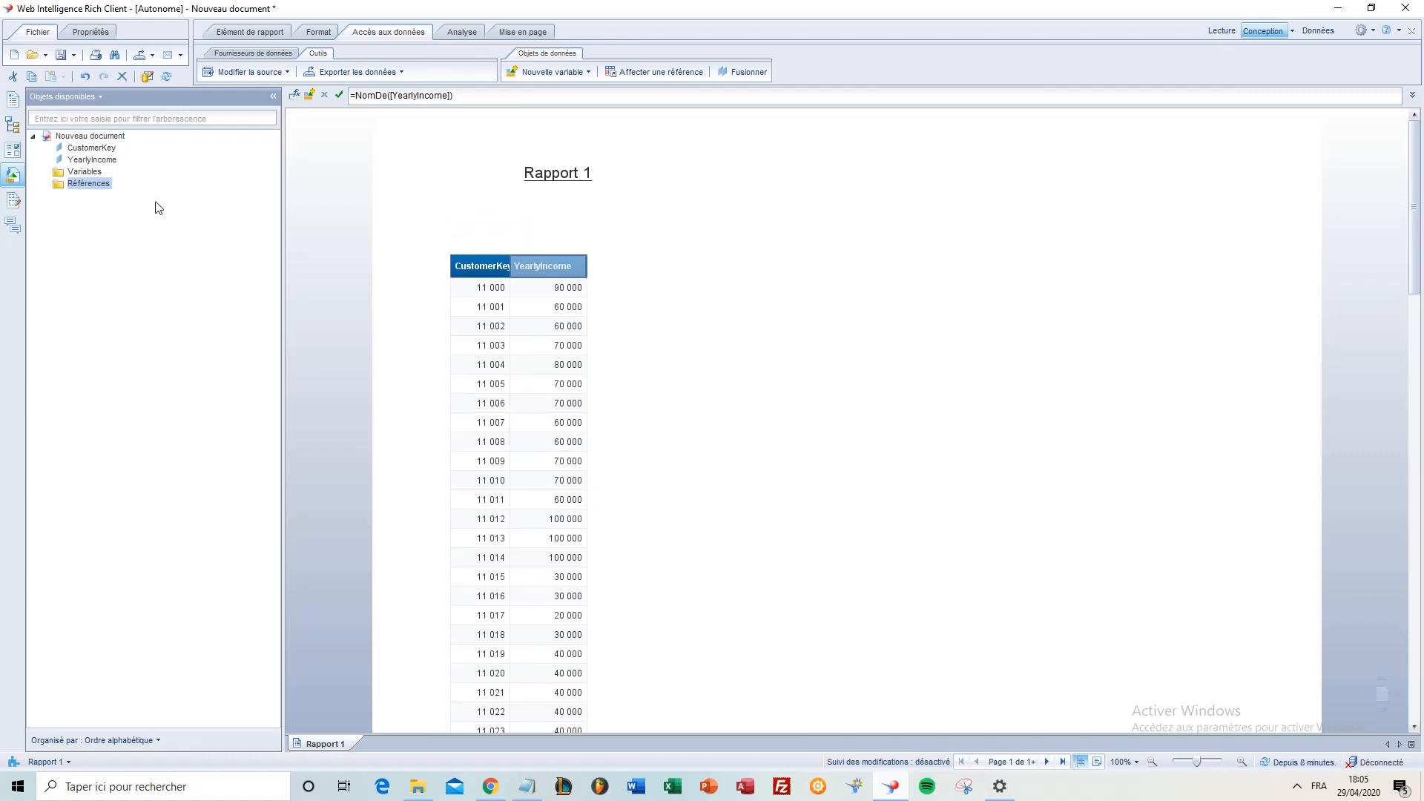
Insert a separate YearlyIncome table beside the customer table to view its distinct values, and delete it.
drag(91, 159, 793, 267)
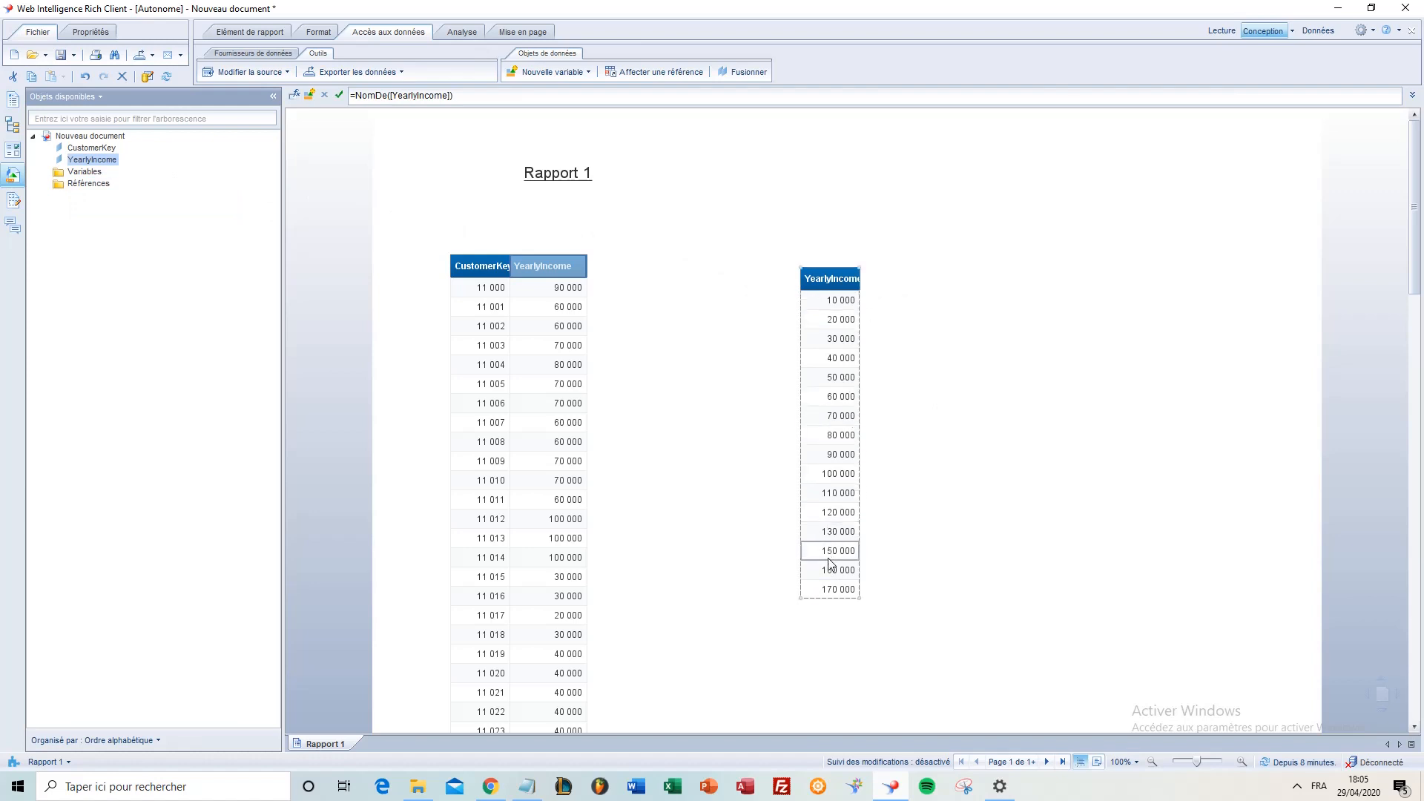
click(760, 508)
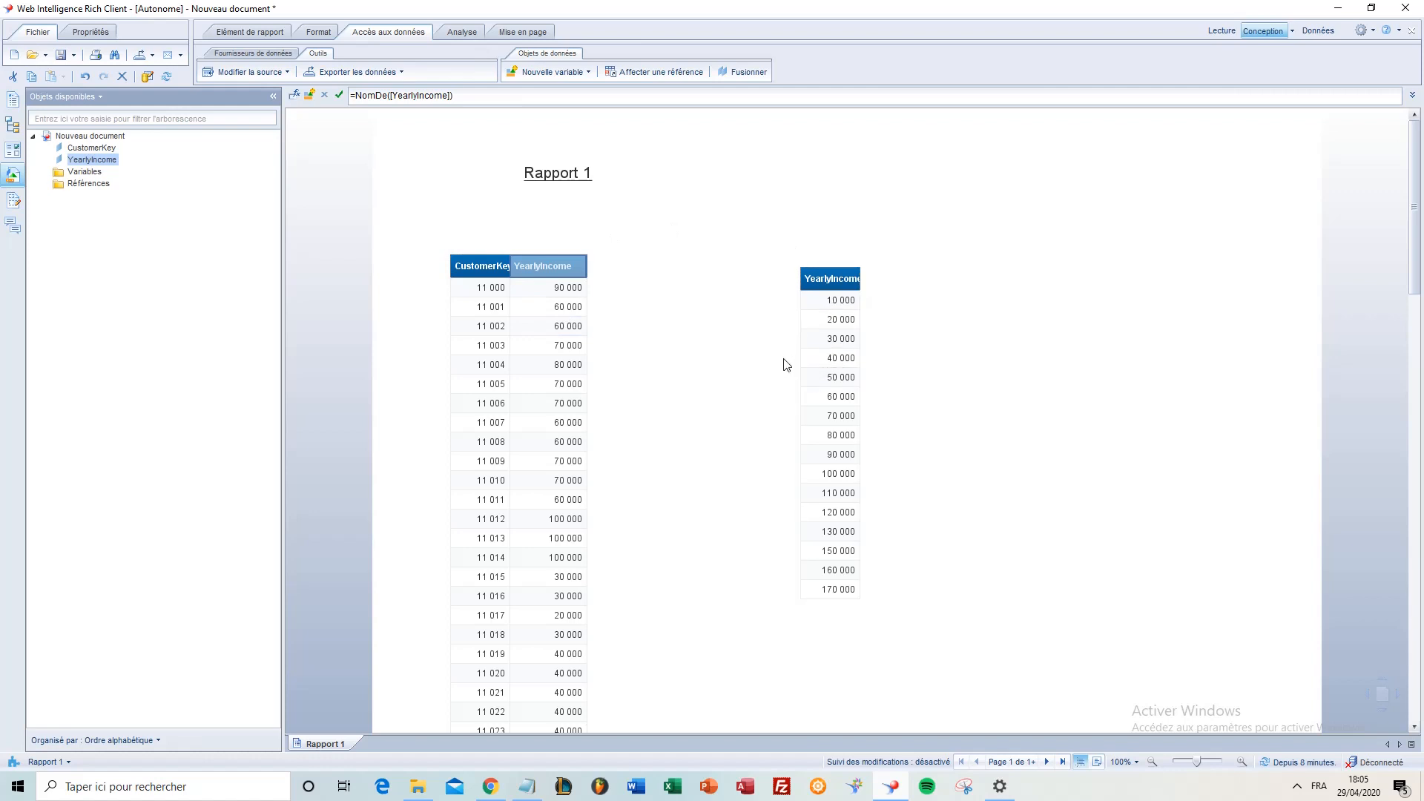
click(838, 358)
key(Delete)
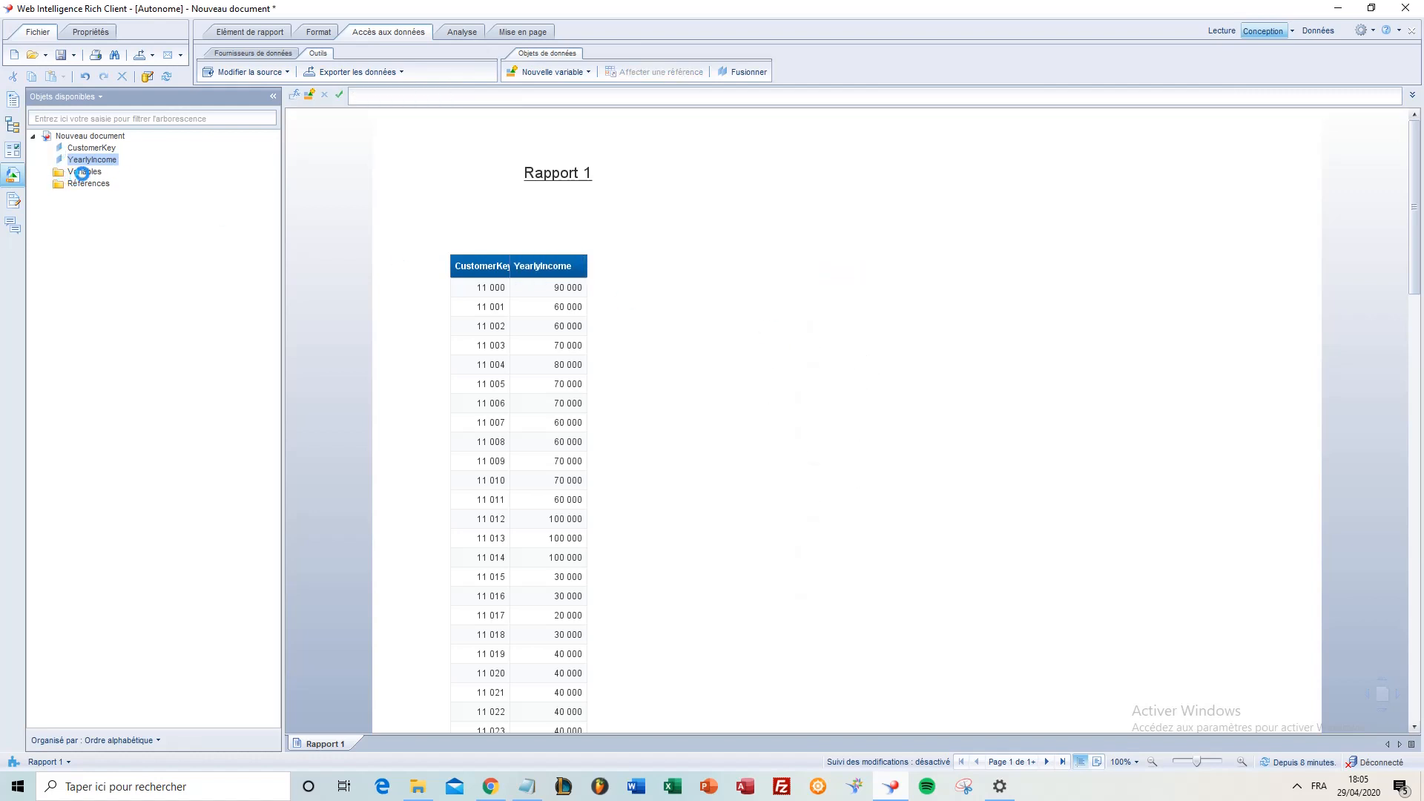
Start a new variable named Effectif and set its qualification to Indicateur.
right_click(83, 173)
click(98, 186)
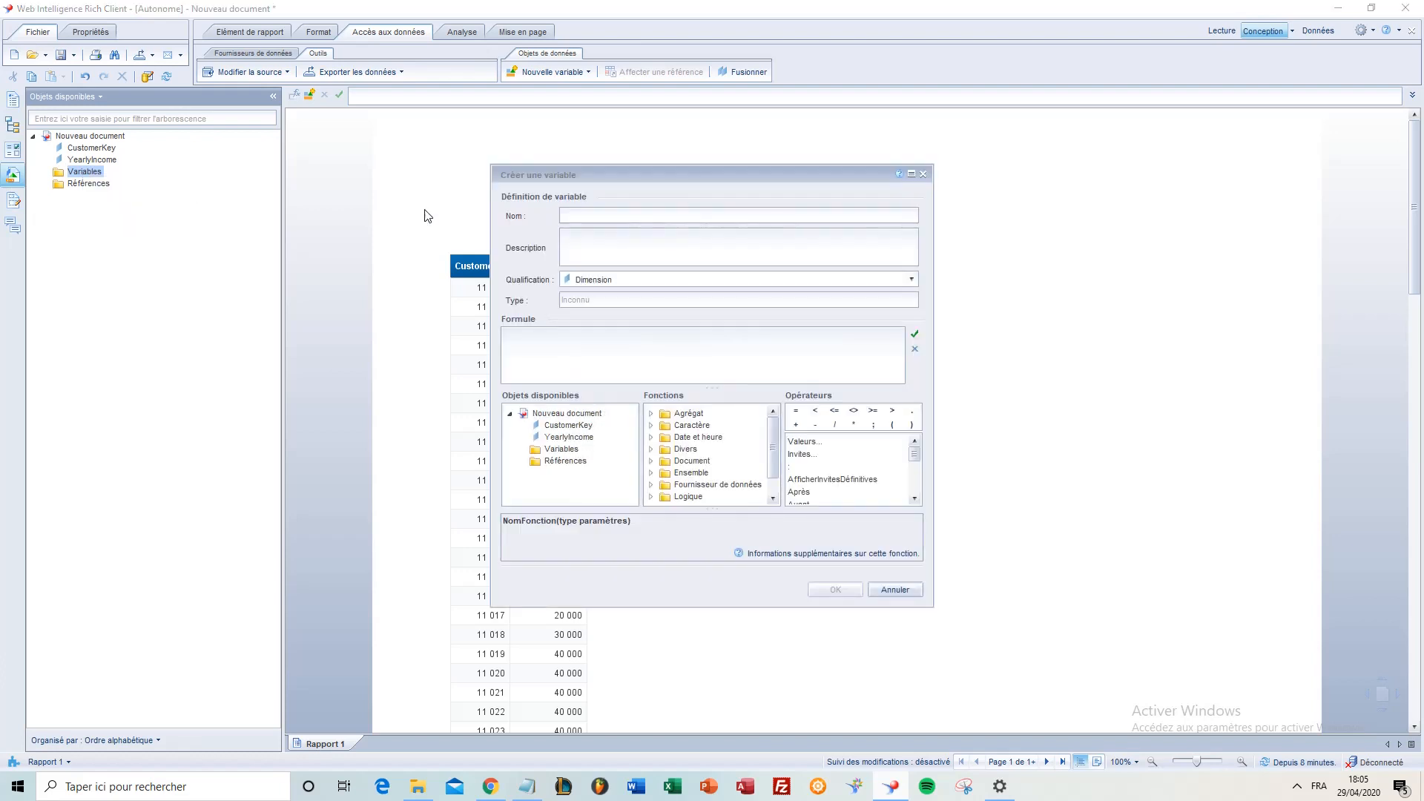
click(572, 214)
text(Effectif)
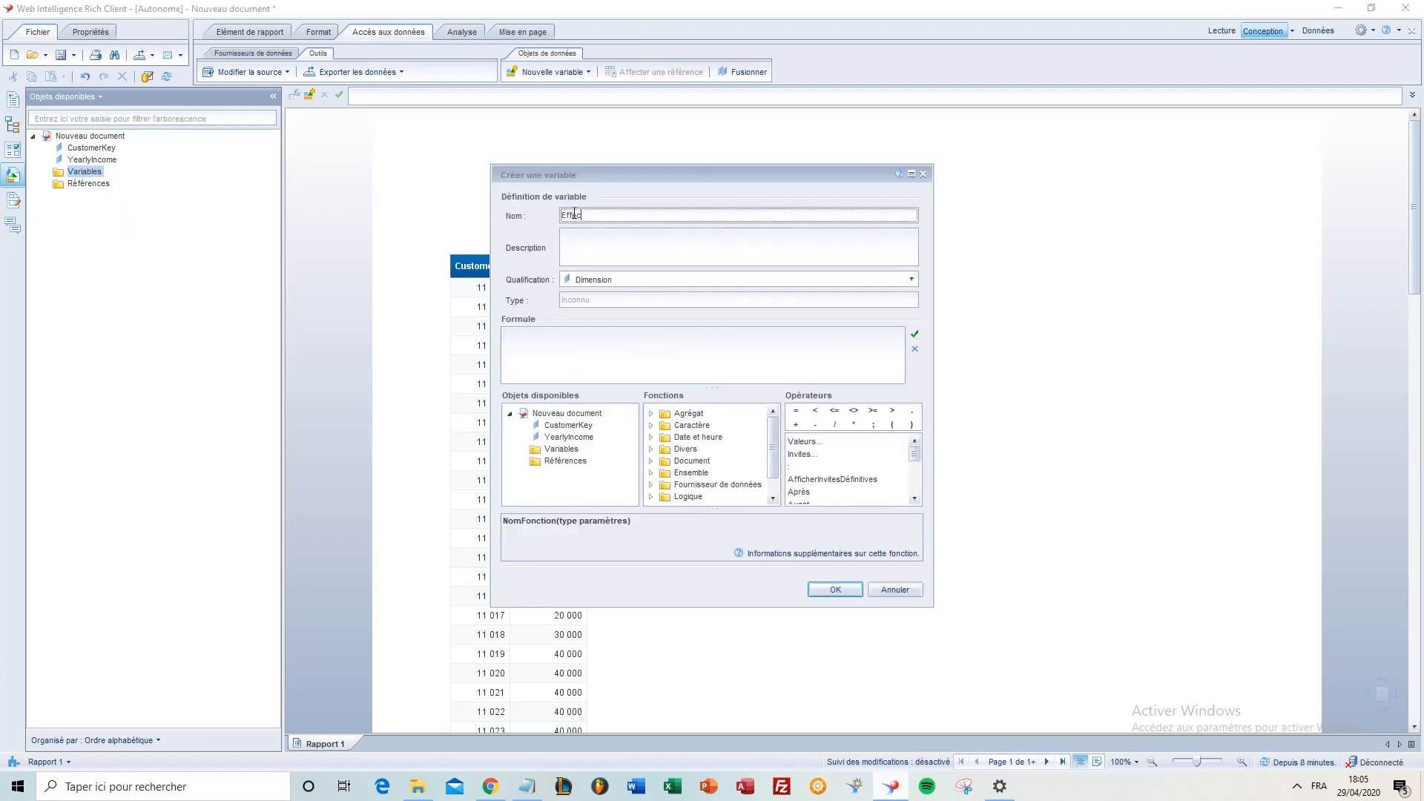
click(624, 282)
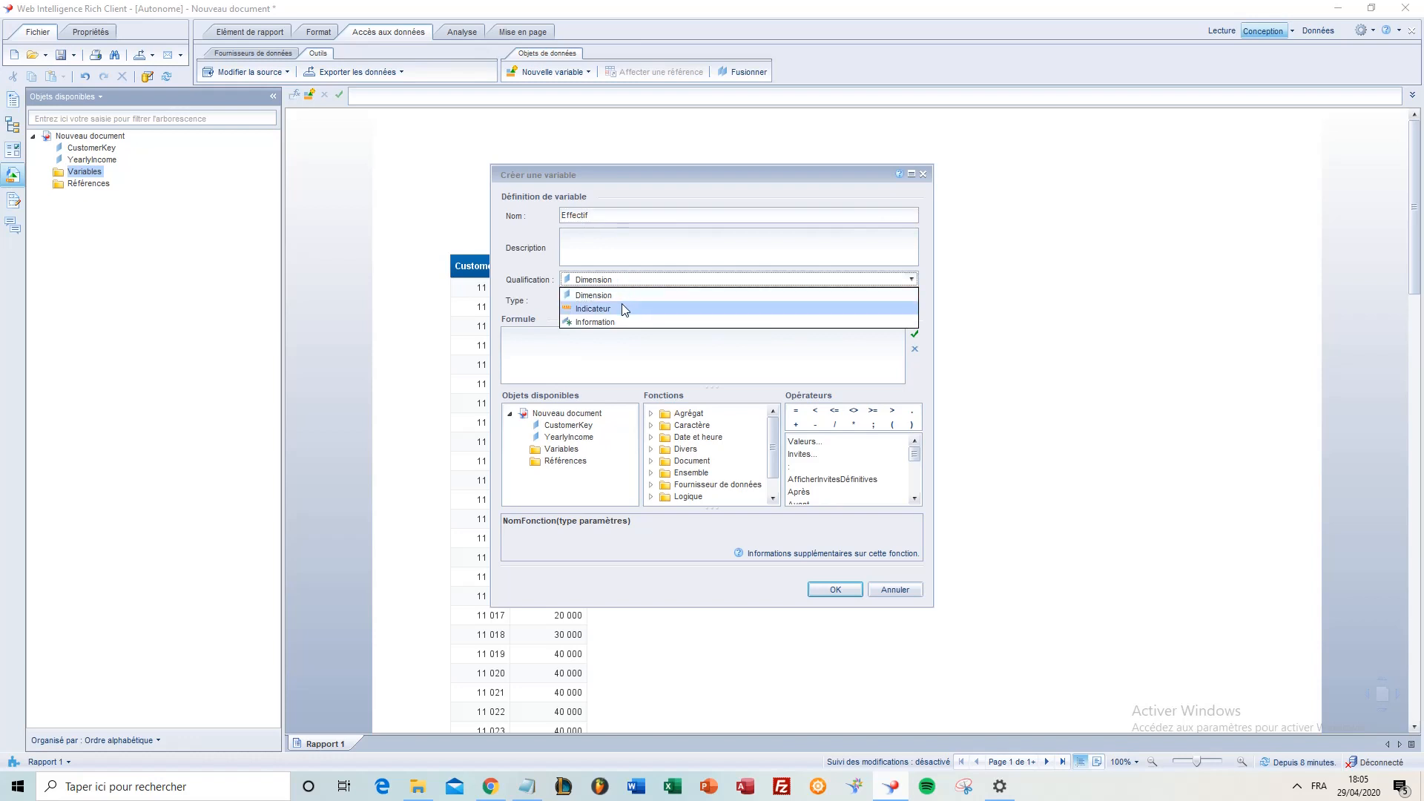
click(621, 309)
Set the Effectif formula to =nombre([CustomerKey]) and create the variable.
click(578, 352)
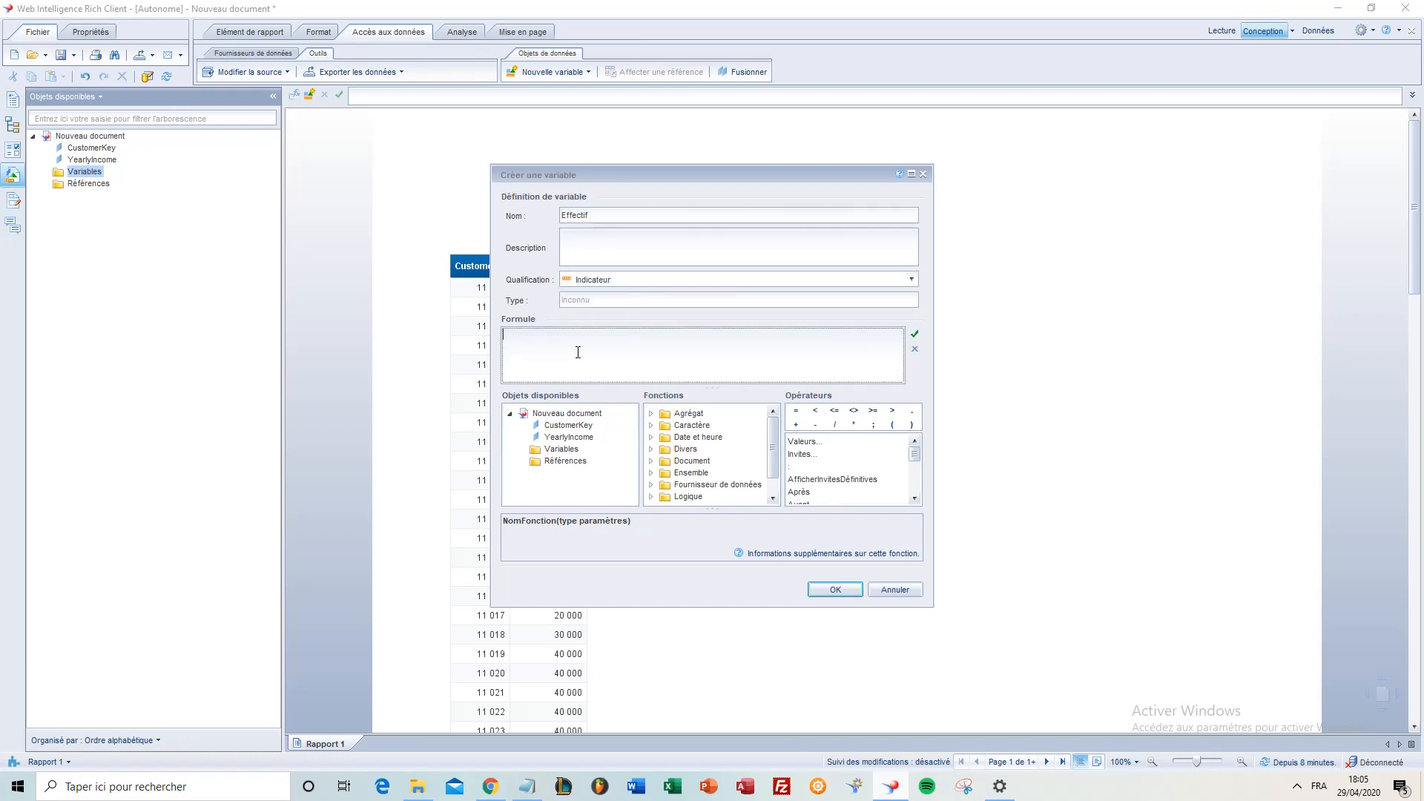
text(=nombre()
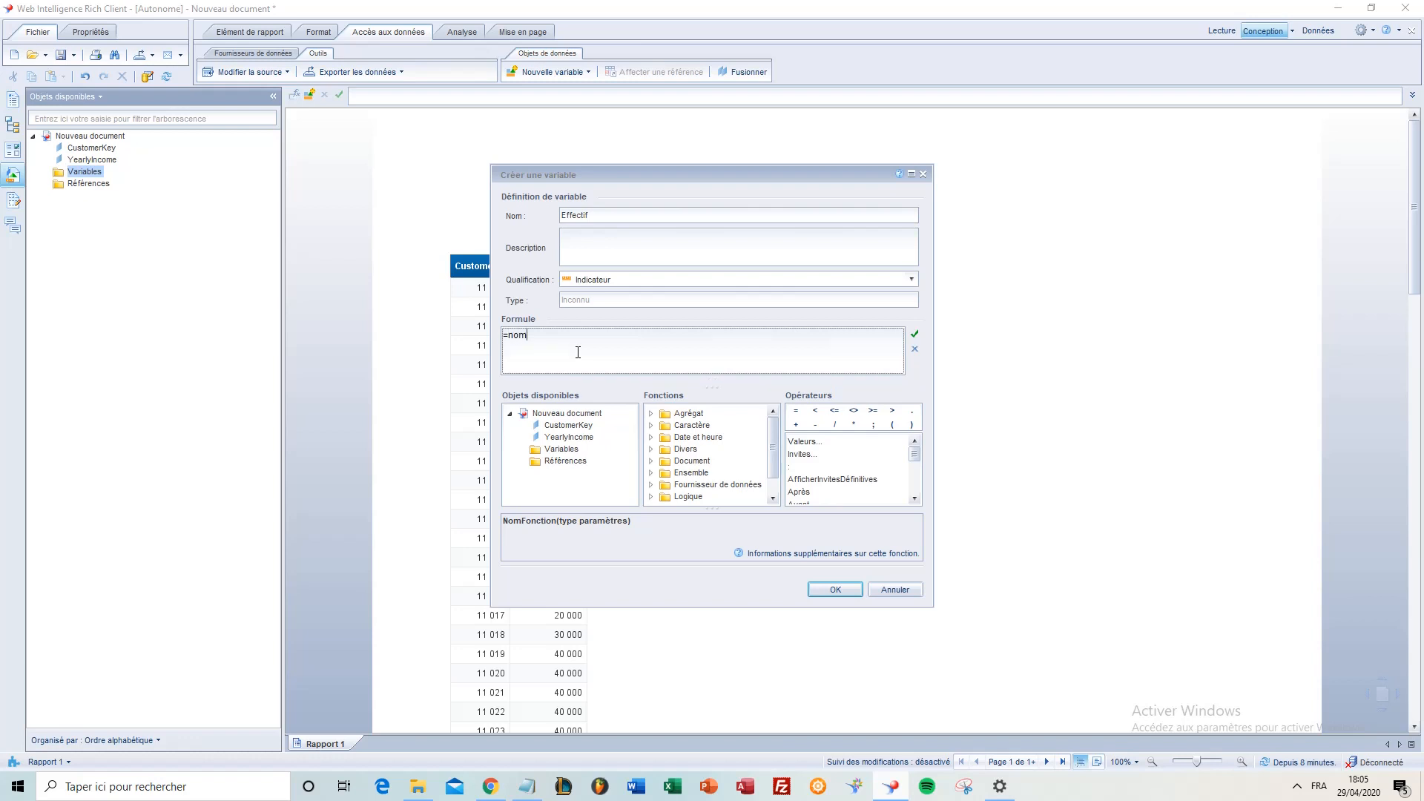
double_click(568, 425)
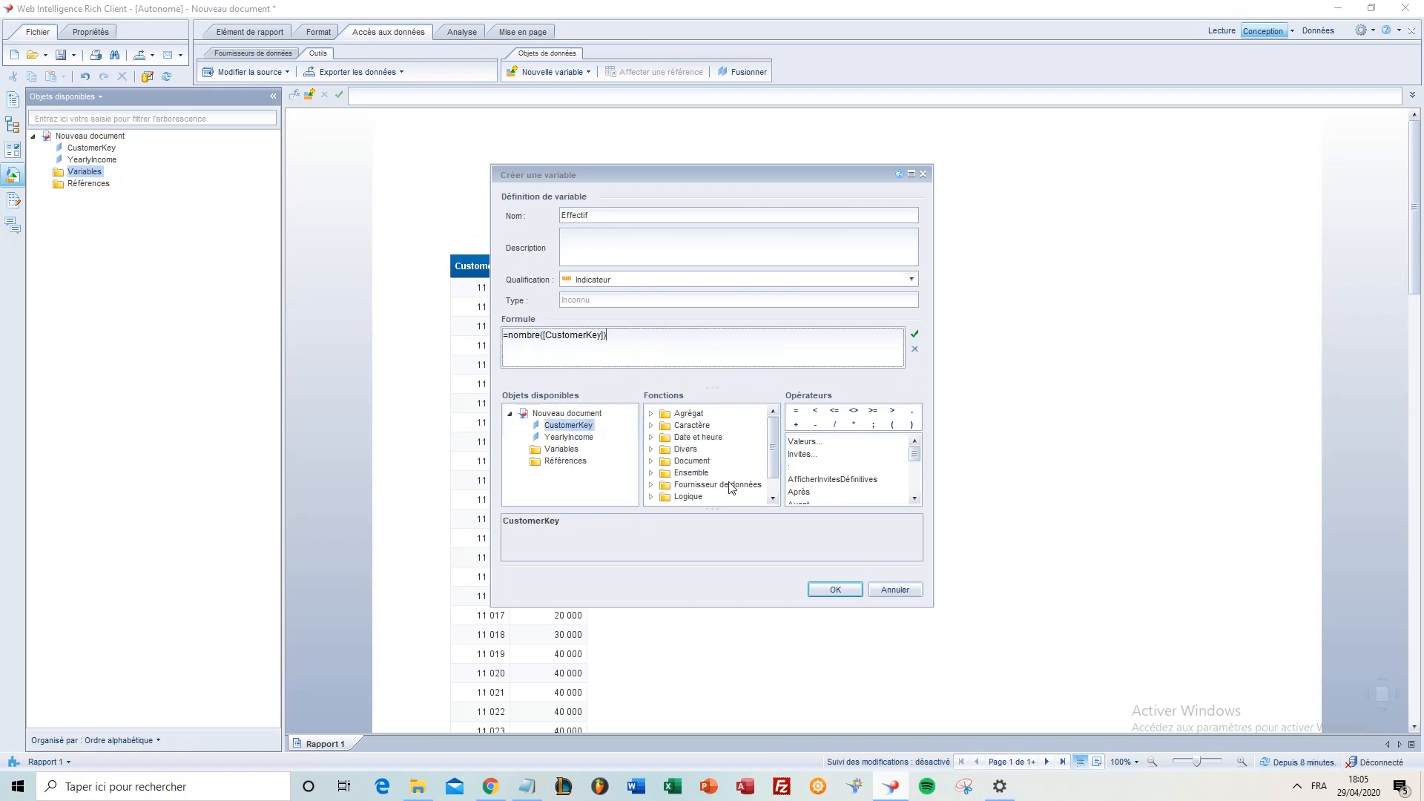
click(849, 590)
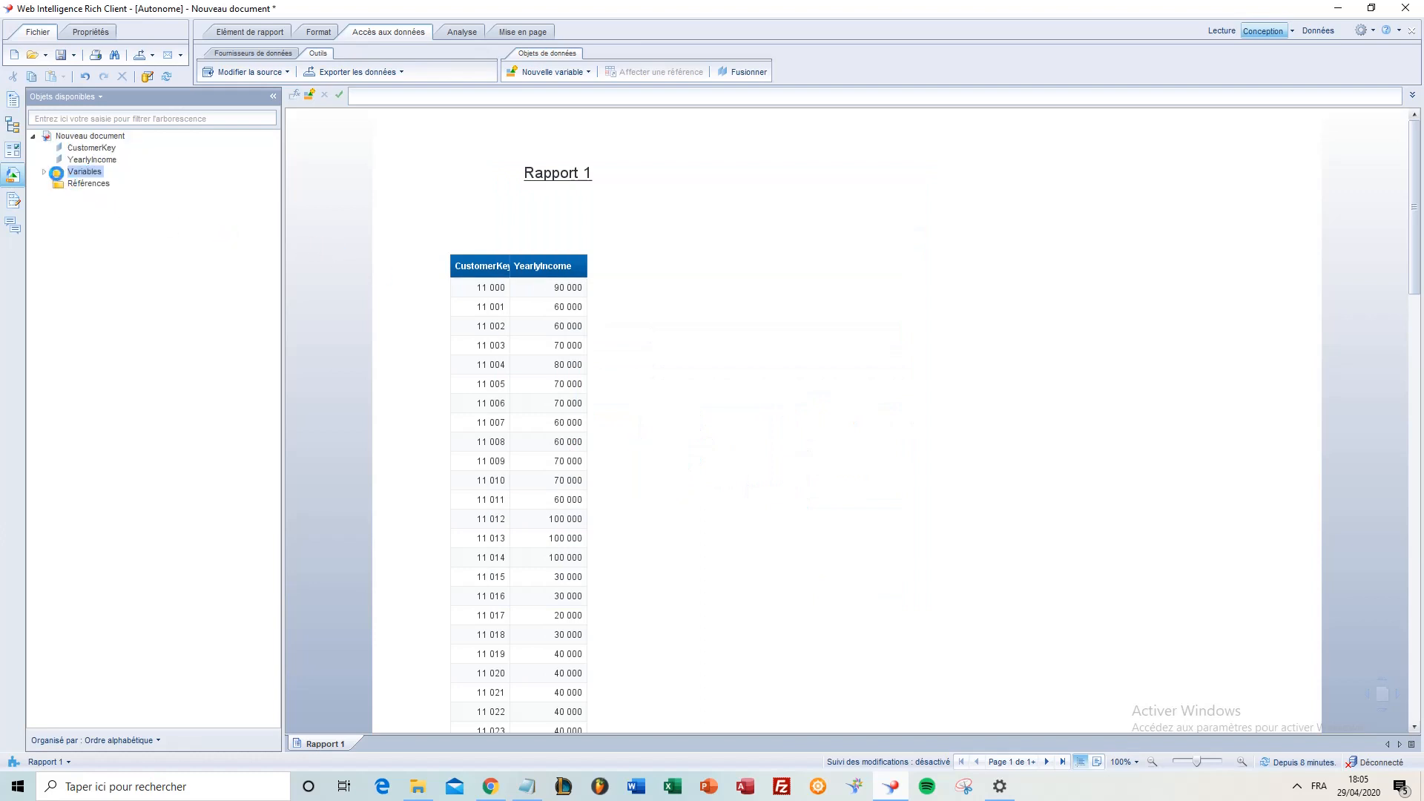
Expand the Variables folder and start a new variable named Tranche de revenus.
click(44, 171)
right_click(81, 172)
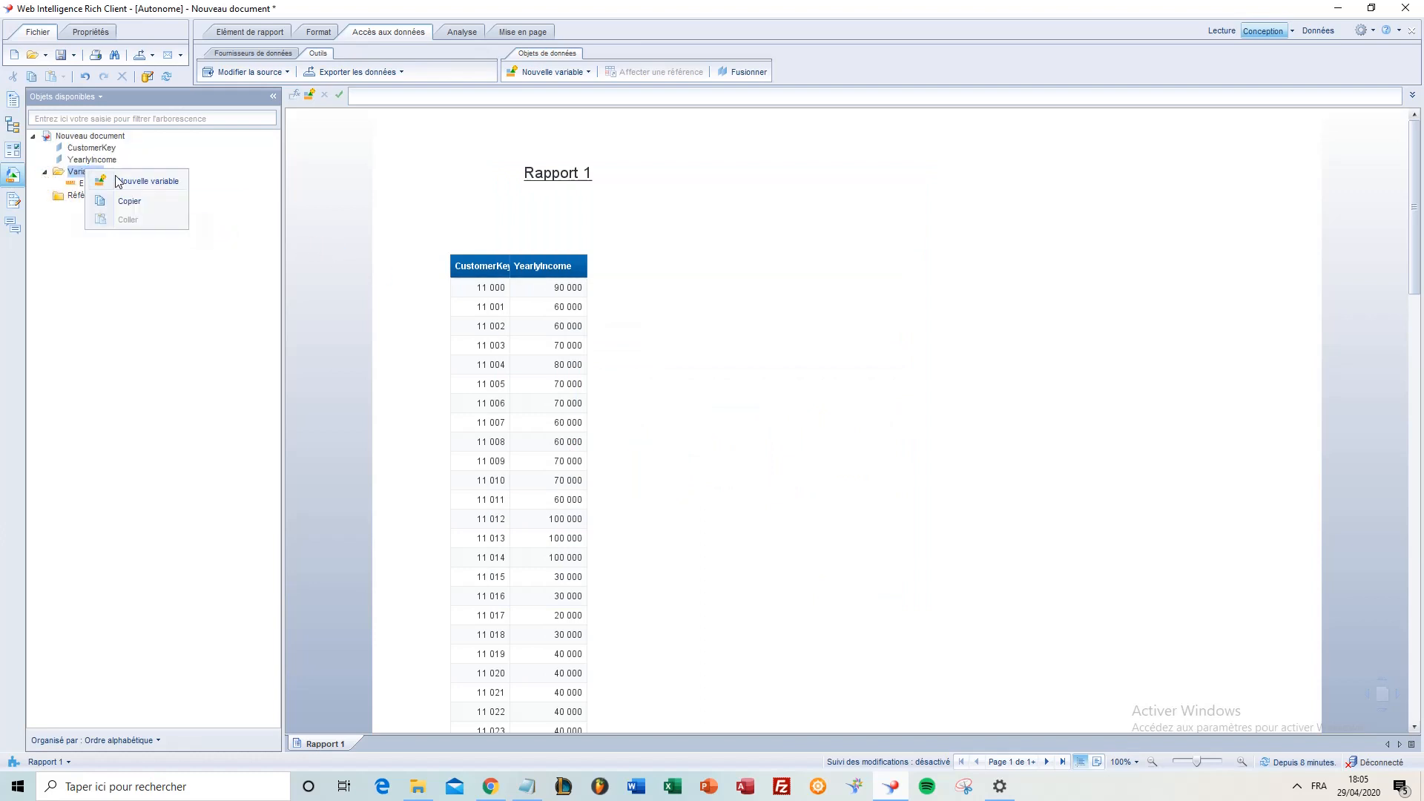
click(123, 180)
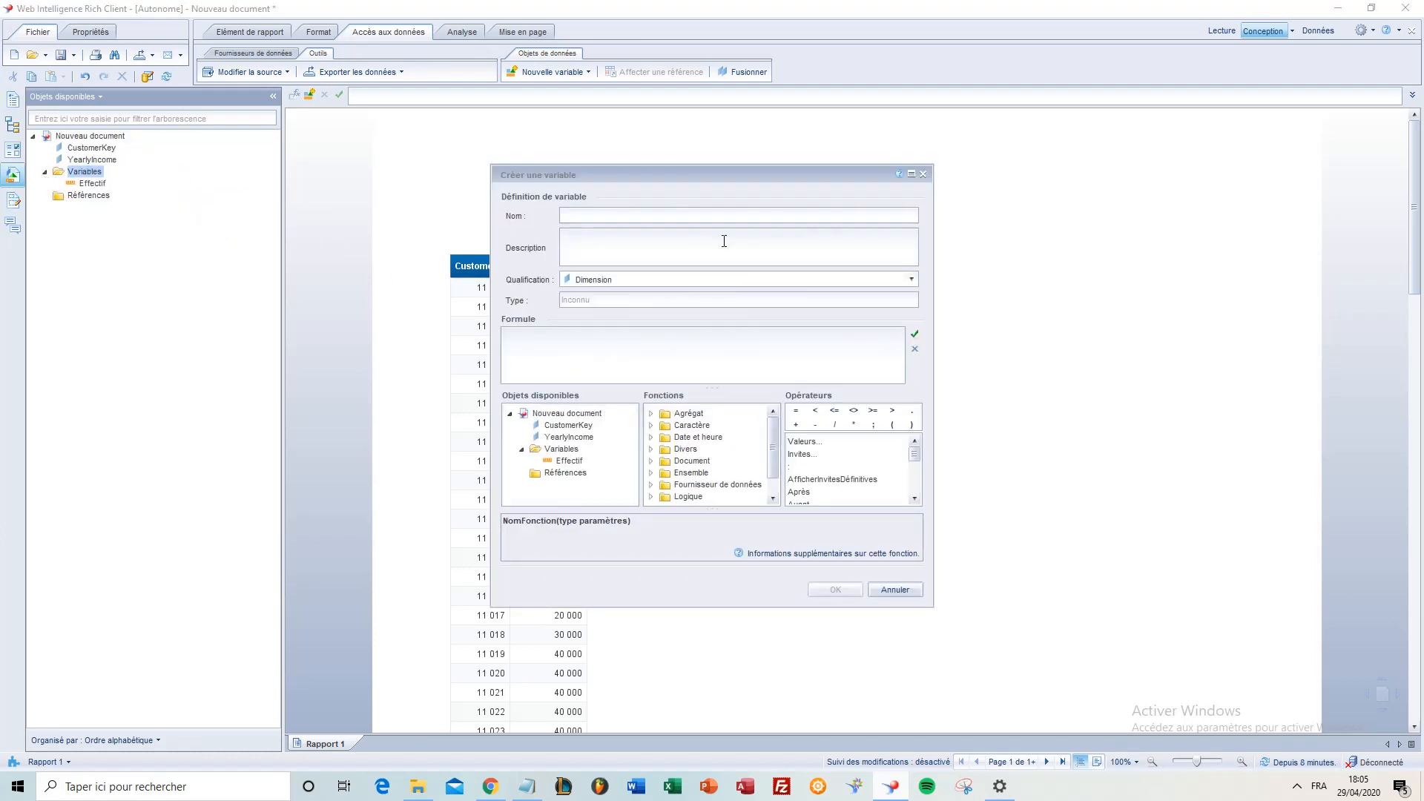
click(656, 213)
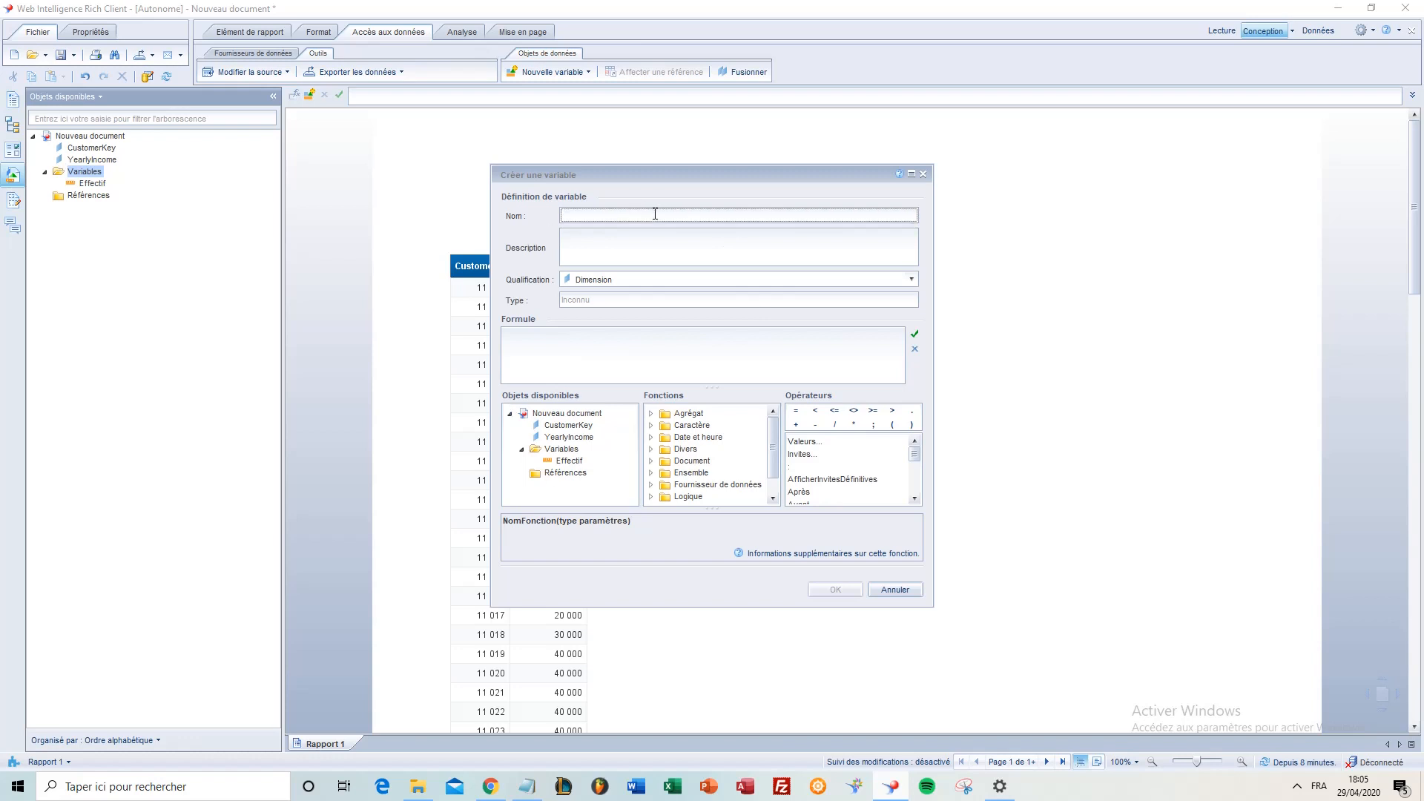
text(Tranche de revenus)
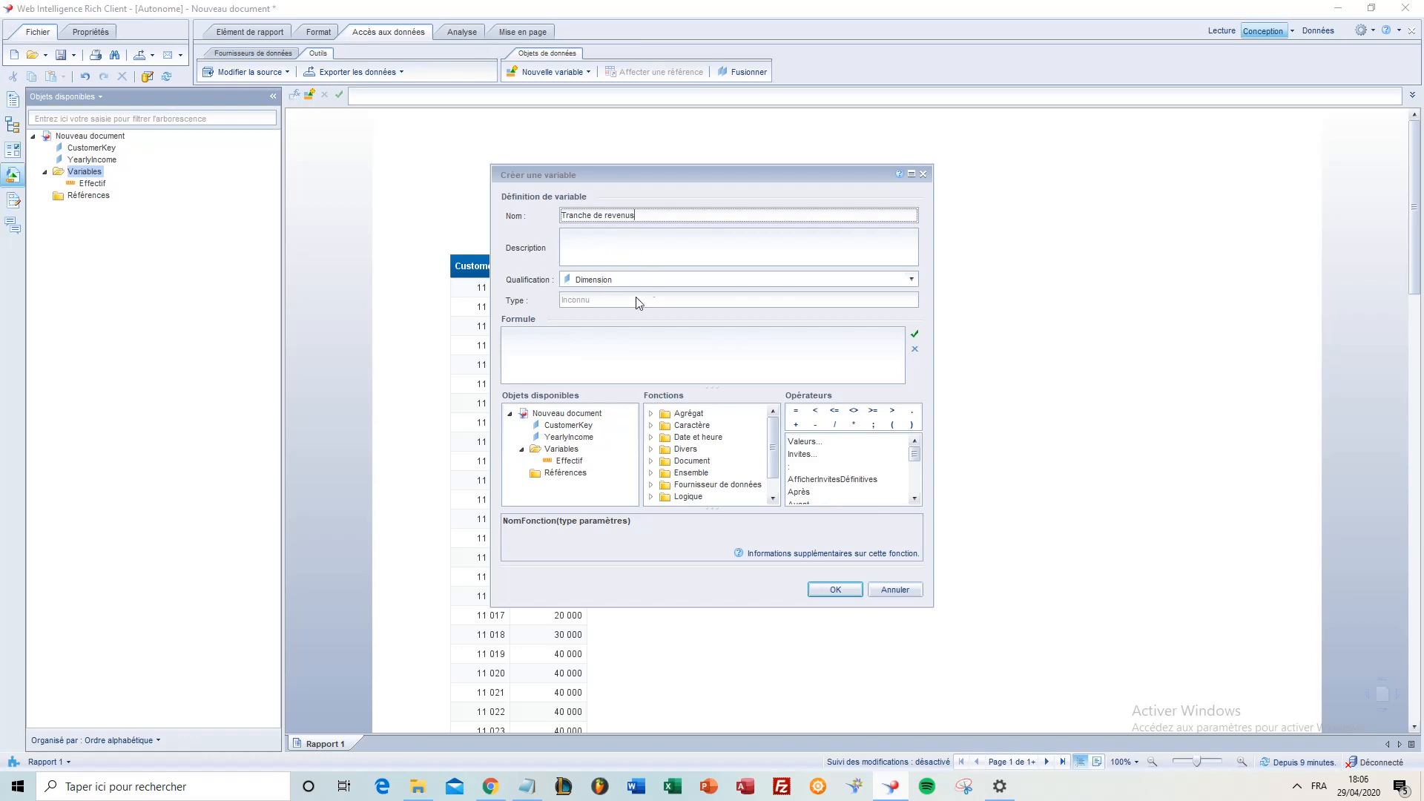
Begin the Tranche de revenus formula with =Si [YearlyIncome]<=30000 Alors "[0;30K]" Sinon Si.
click(539, 339)
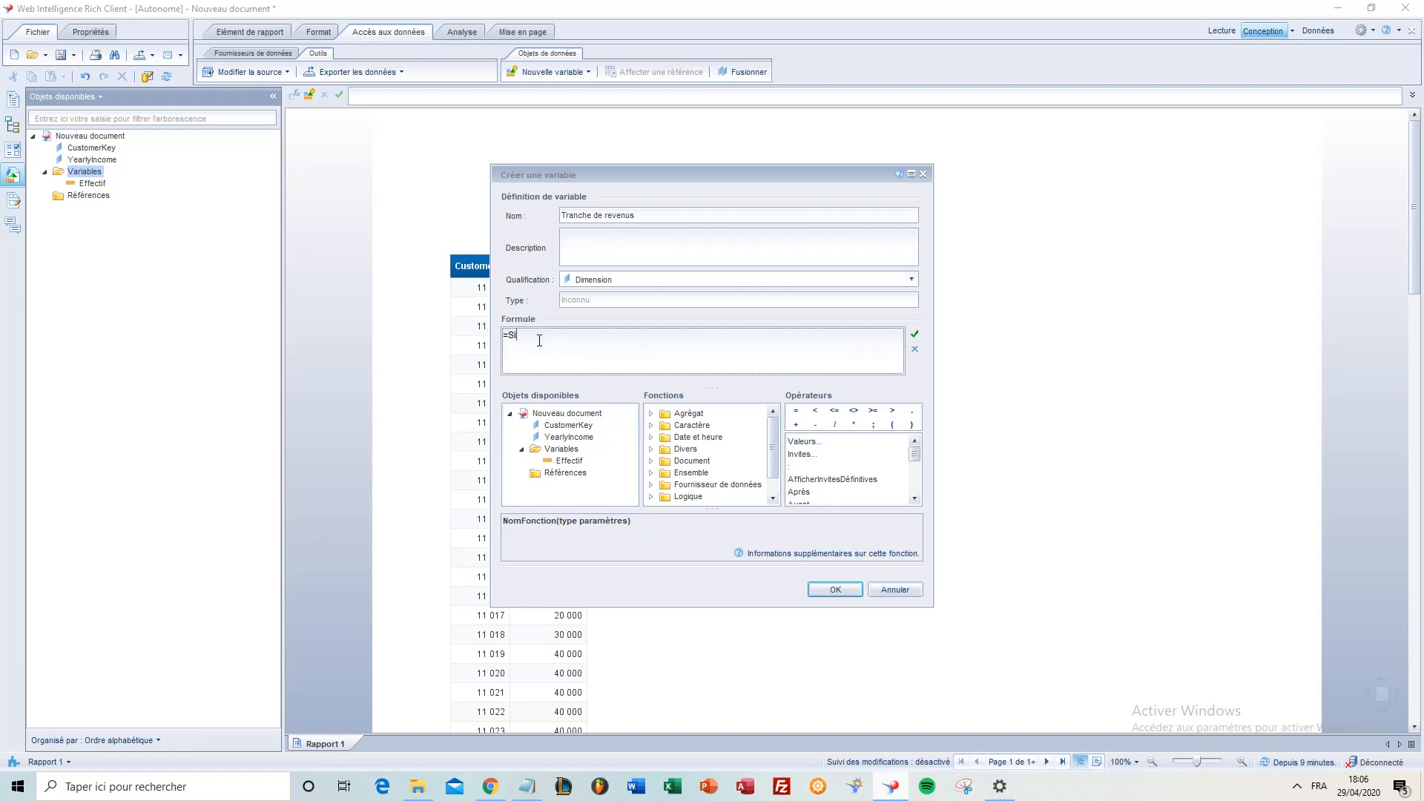
double_click(568, 436)
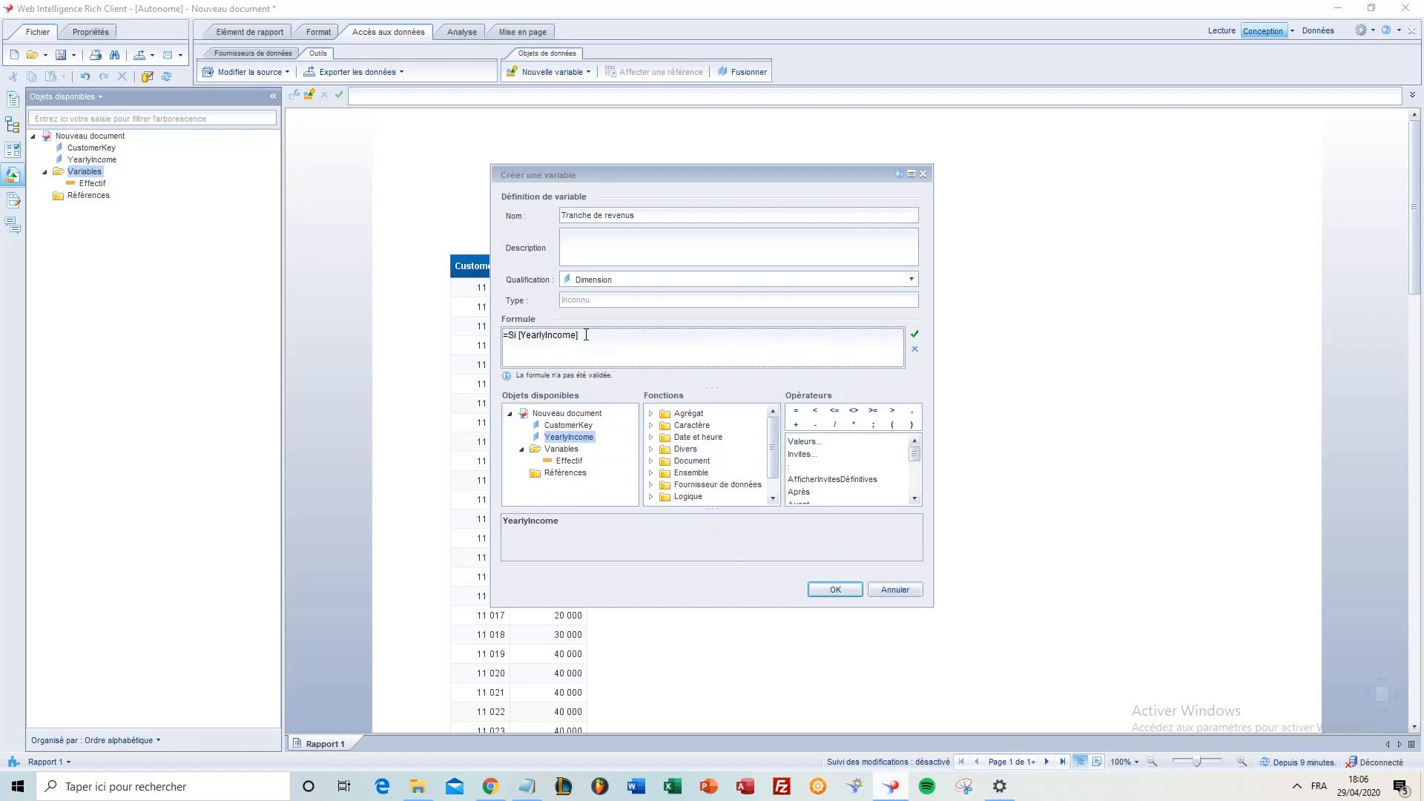
text(<3)
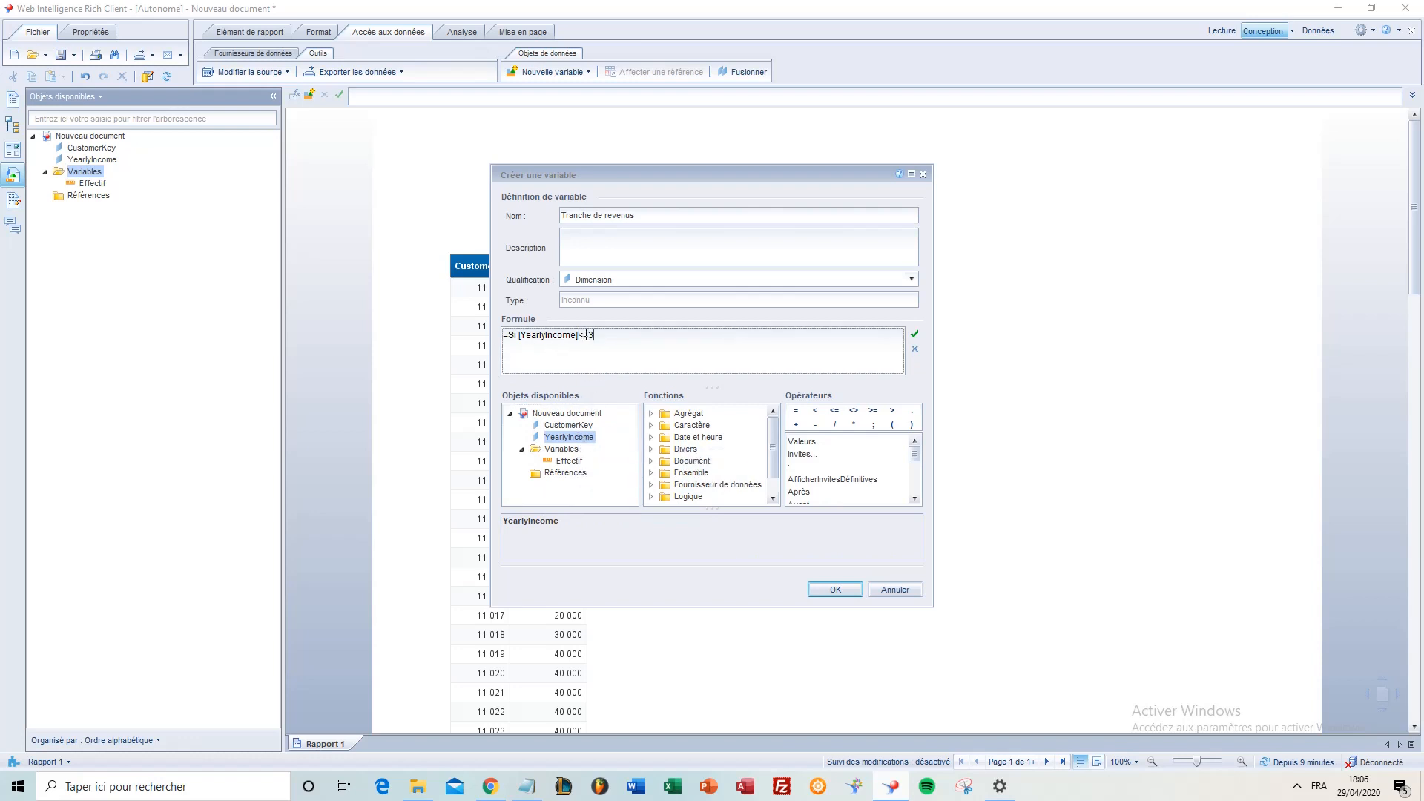
text(0000 Alors "[0;30K]" Sin)
text(on Si)
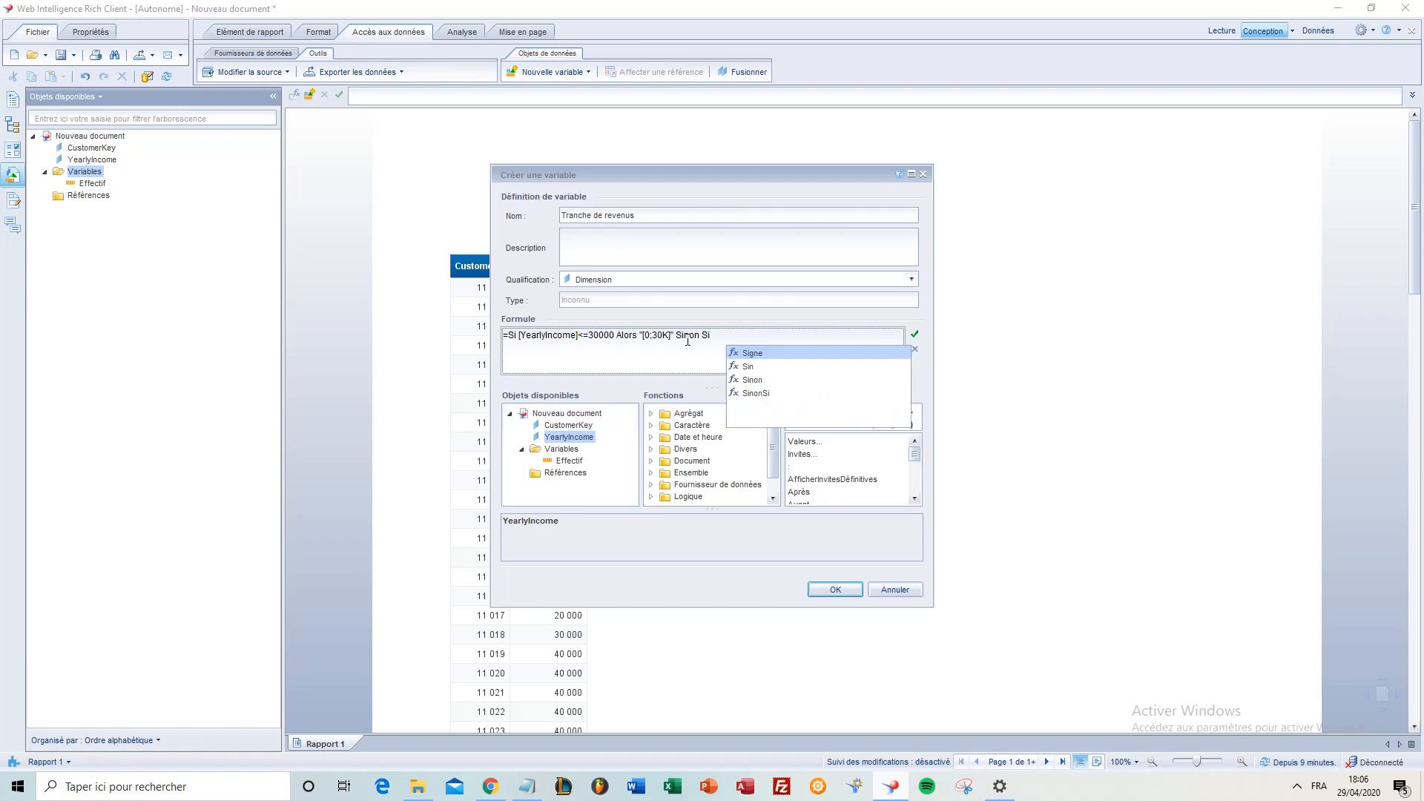
Complete the formula's second condition with [YearlyIncome]<=60000 Alors "[30;60K]".
double_click(570, 437)
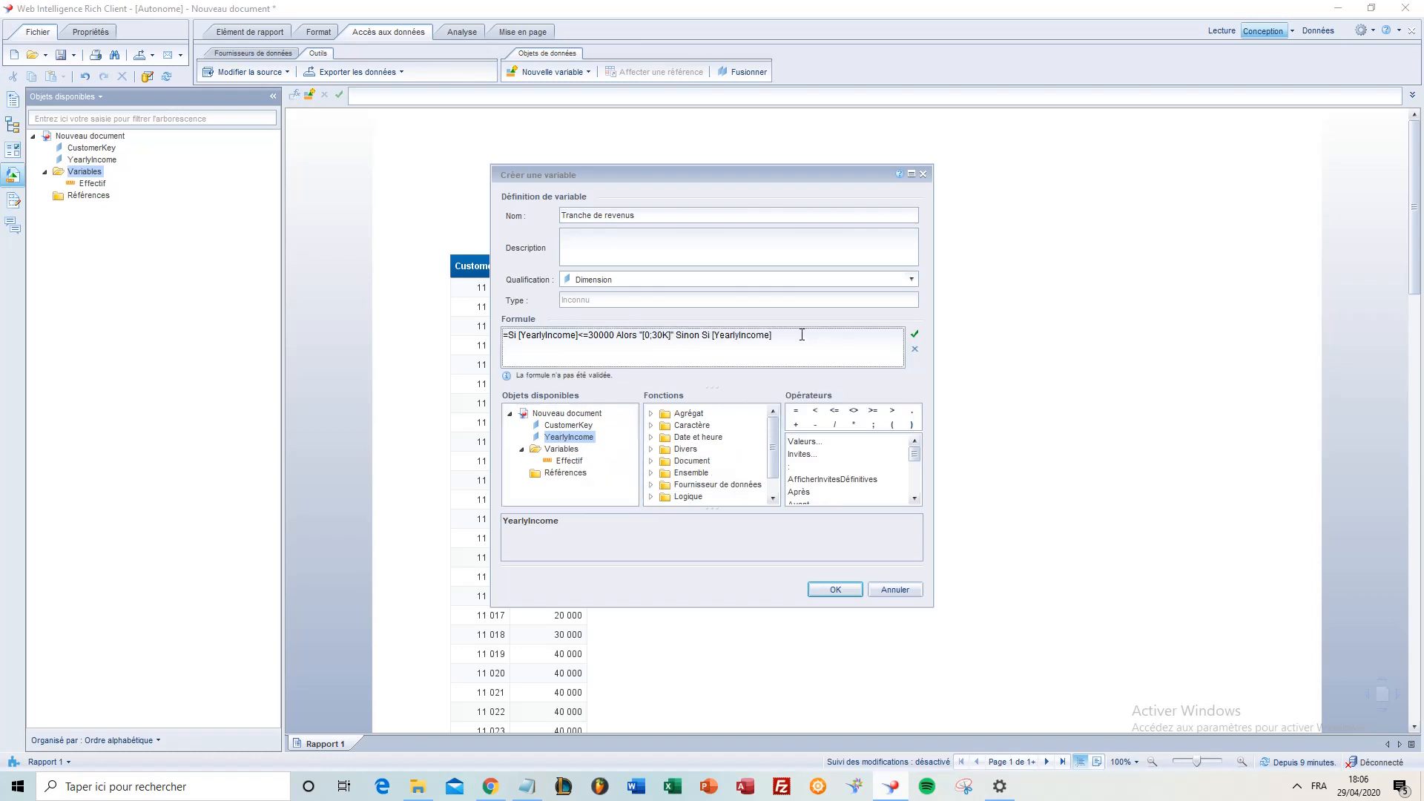
text(<=60)
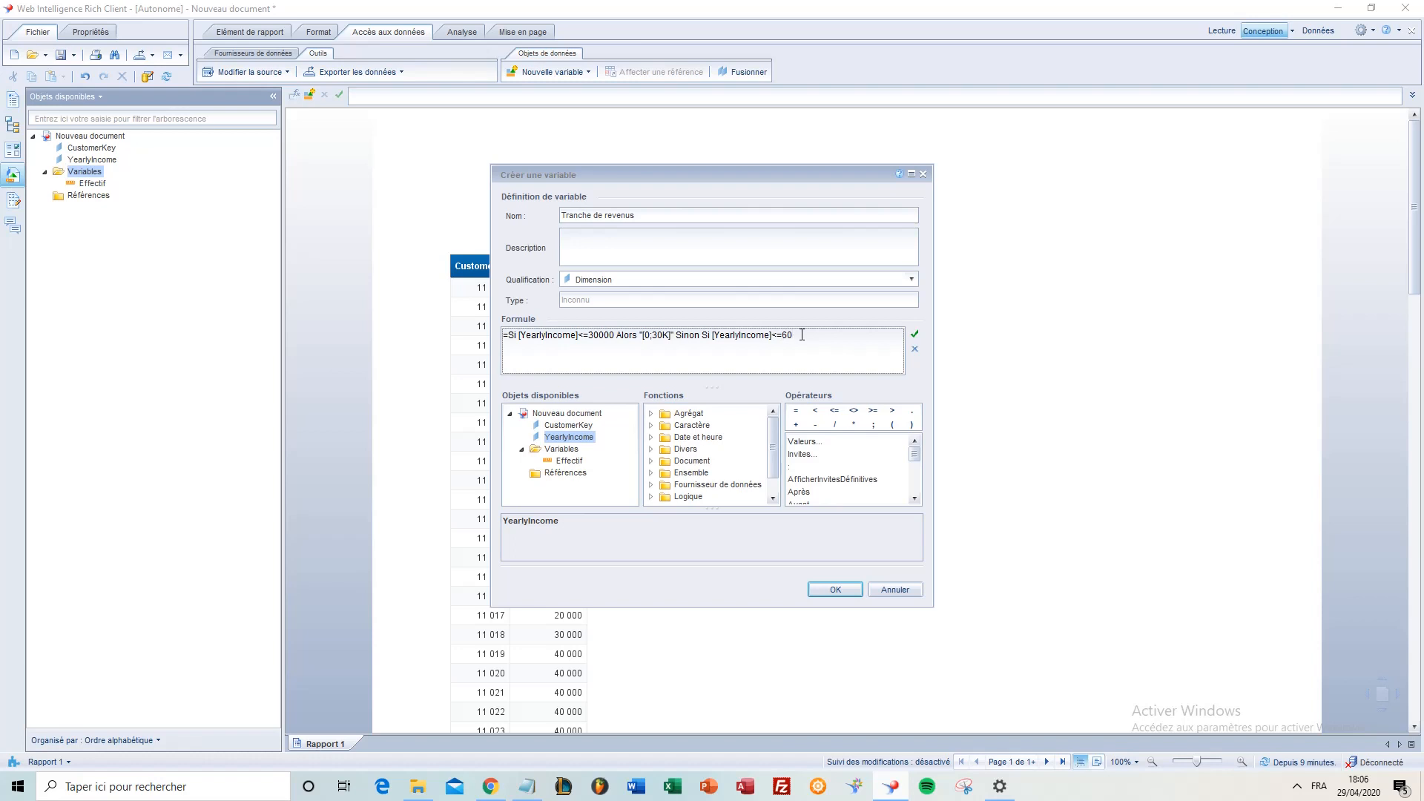
text(000 Alors "[30;60K]")
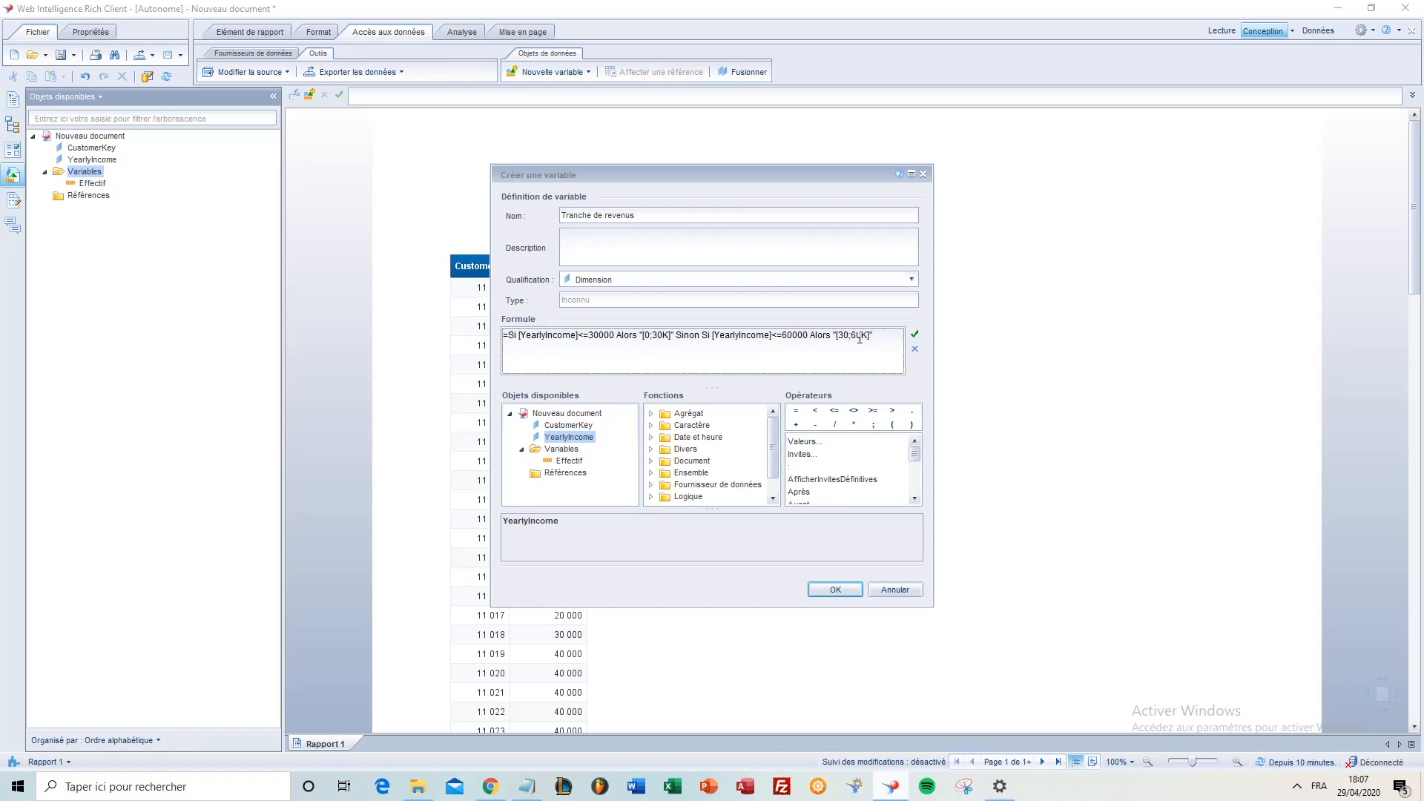
drag(838, 335, 848, 335)
click(848, 337)
Finish the formula with Sinon Si [YearlyIncome]<=90000 Alors "[60;90K]" Sinon "90K+" and create the variable.
text(Sinon Si)
double_click(582, 437)
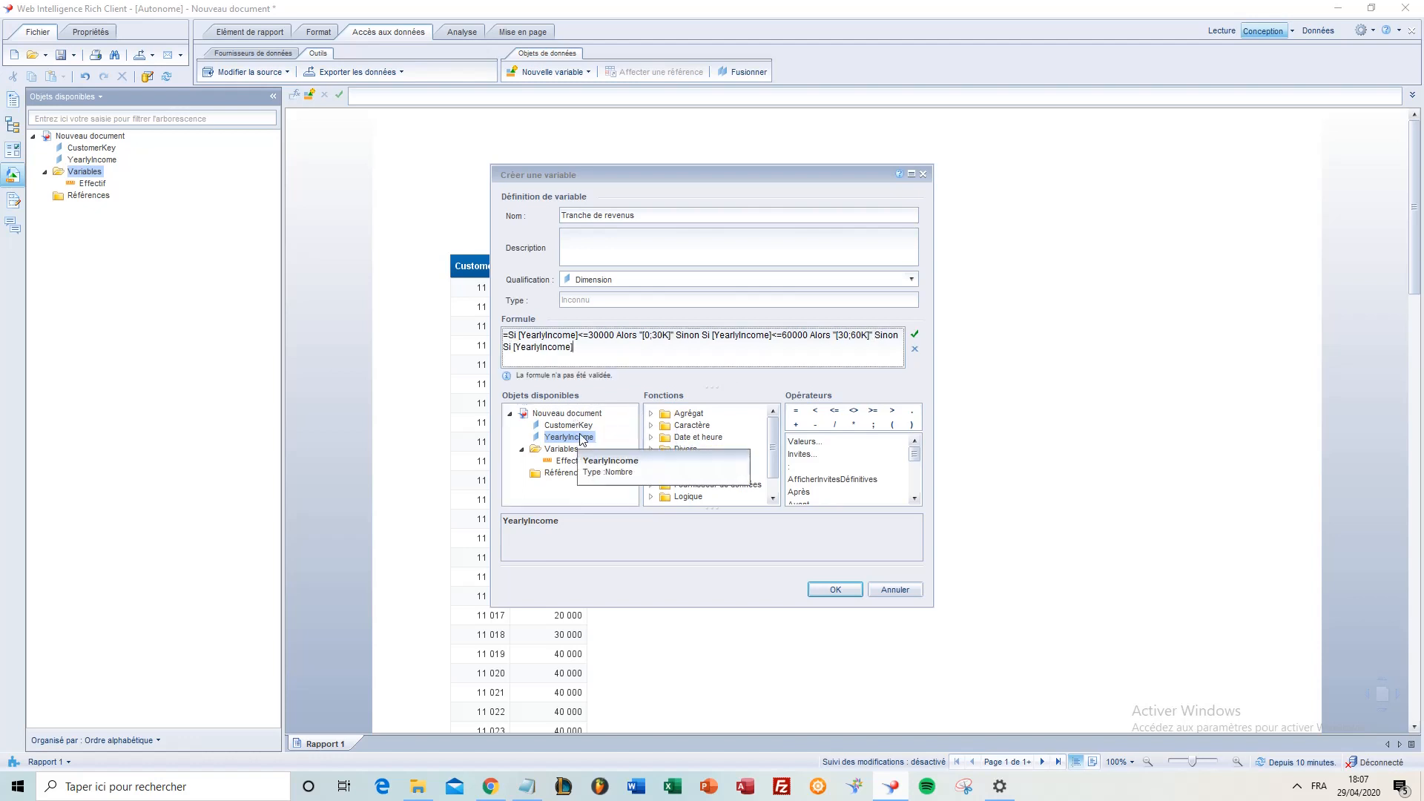
text(<=90000 Alors "[60)
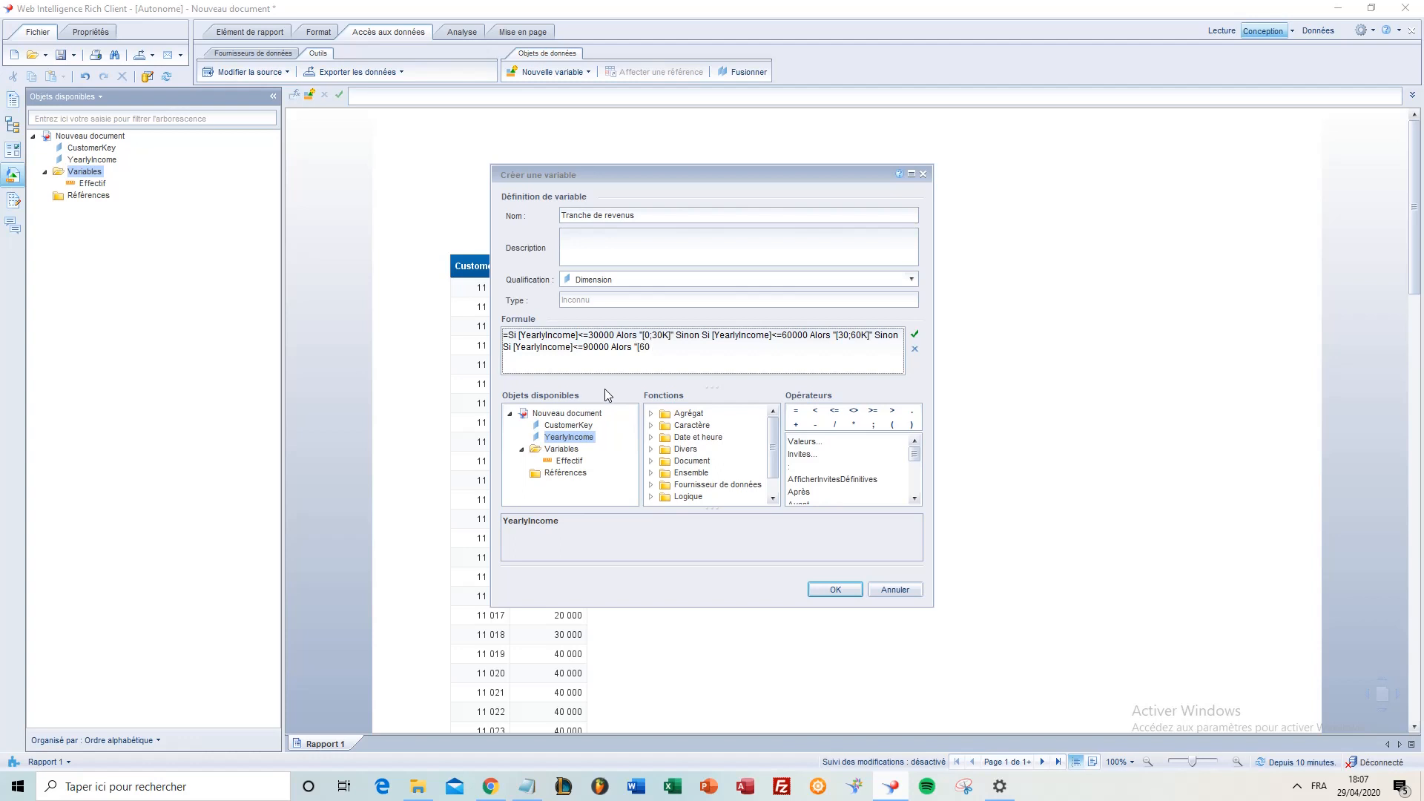
text(;90K]" Sinon "90K+")
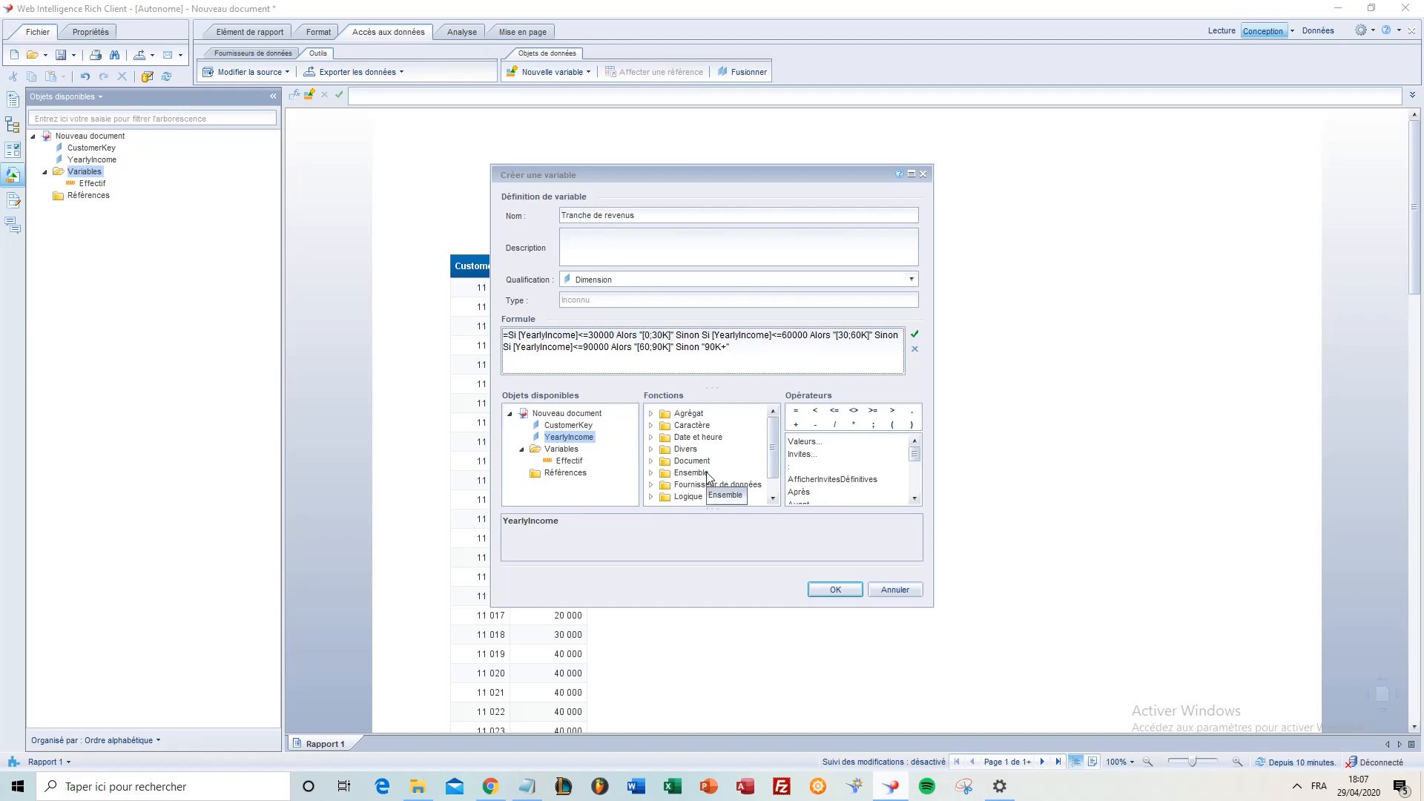
click(834, 587)
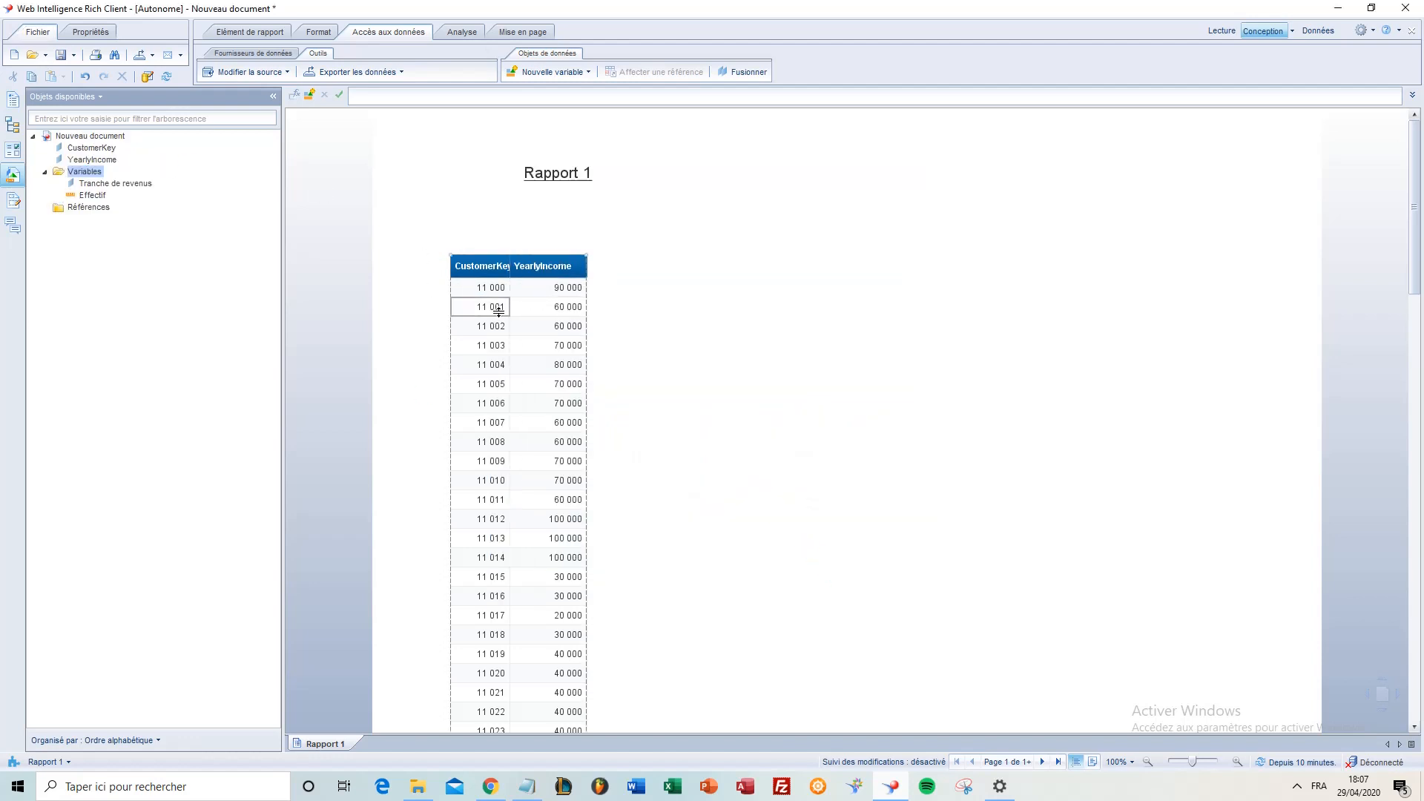
Delete the CustomerKey and YearlyIncome columns to remove the existing table from the report.
click(584, 267)
click(480, 307)
key(Delete)
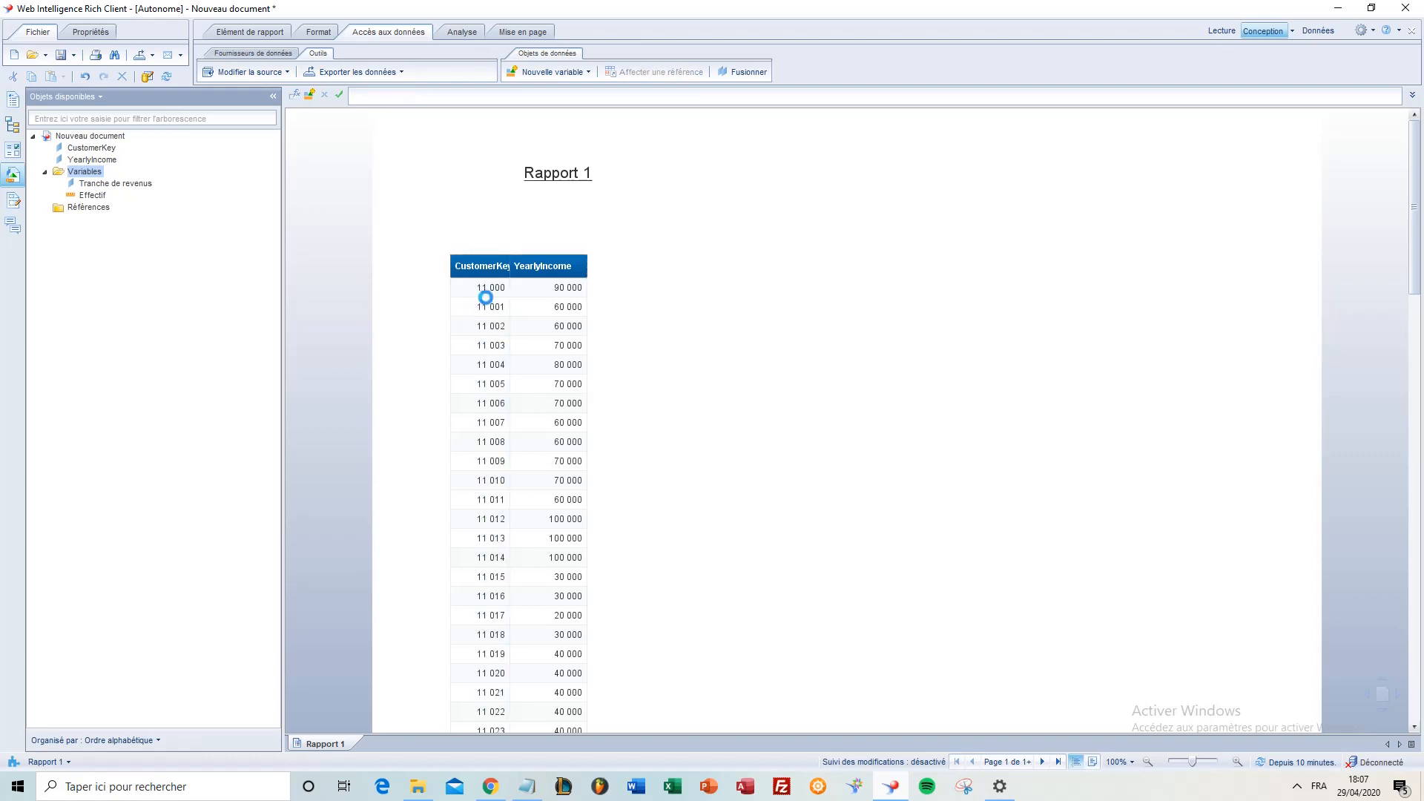
click(480, 290)
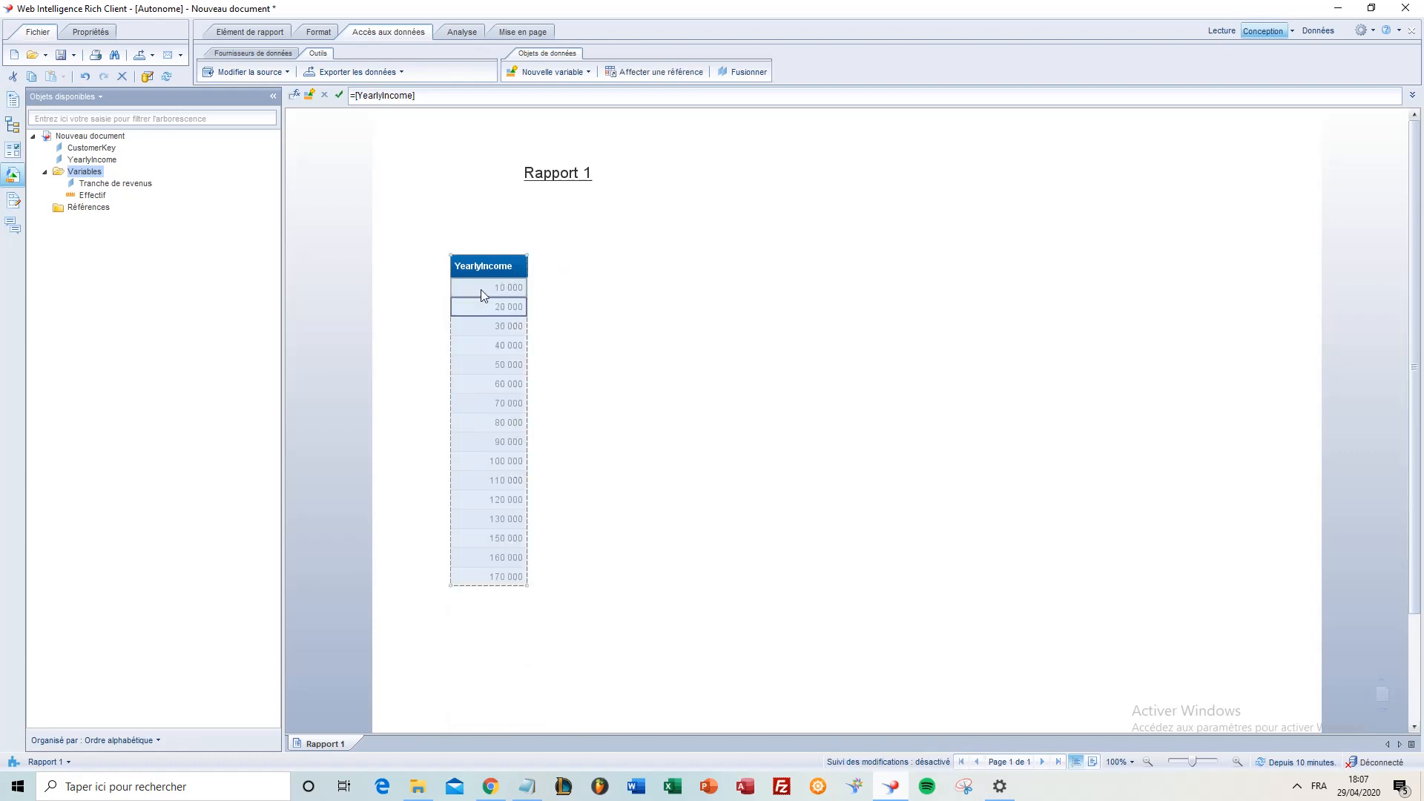
key(Delete)
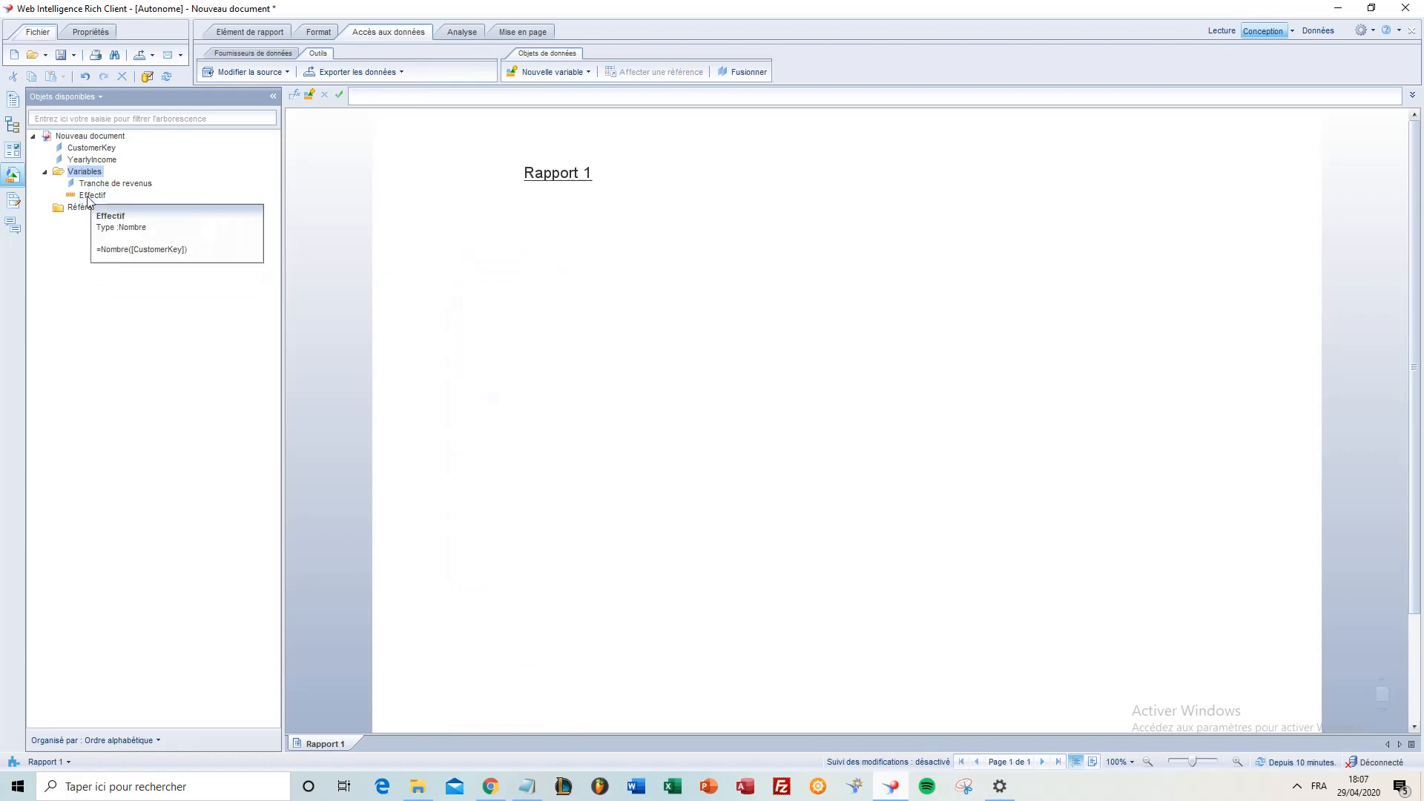
Build a report table with Tranche de revenus and Effectif as columns, and widen the first column slightly.
drag(103, 184, 491, 255)
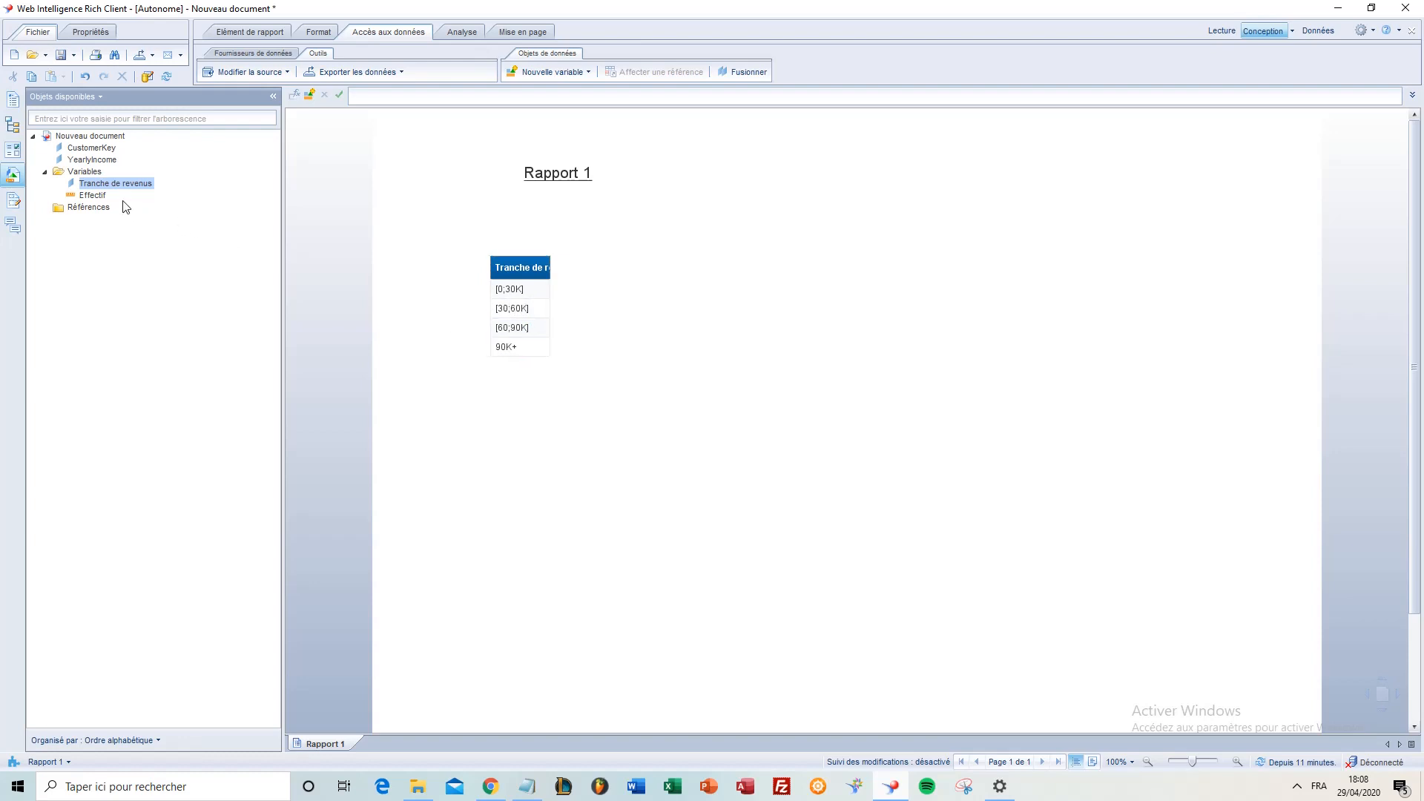
drag(92, 195, 549, 274)
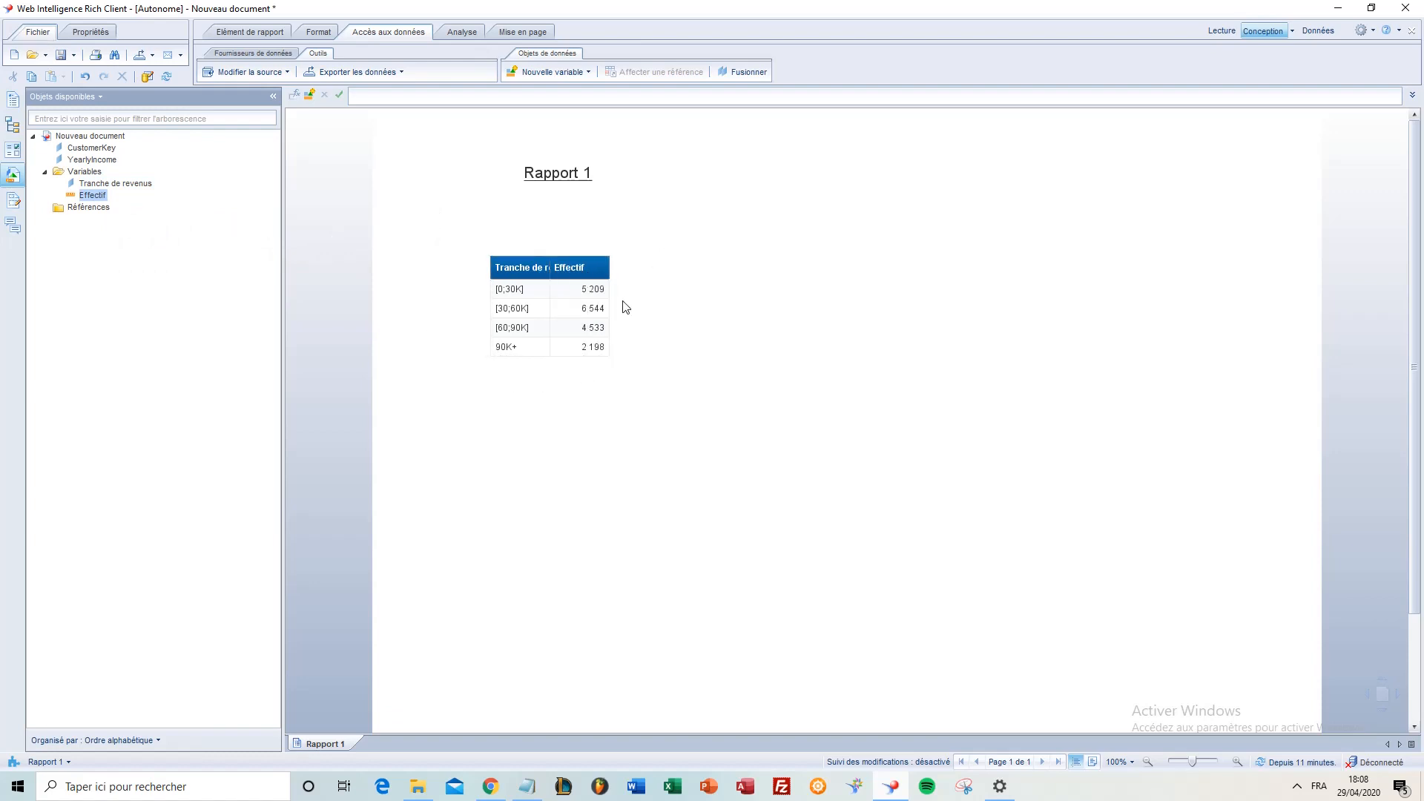
click(597, 293)
click(546, 268)
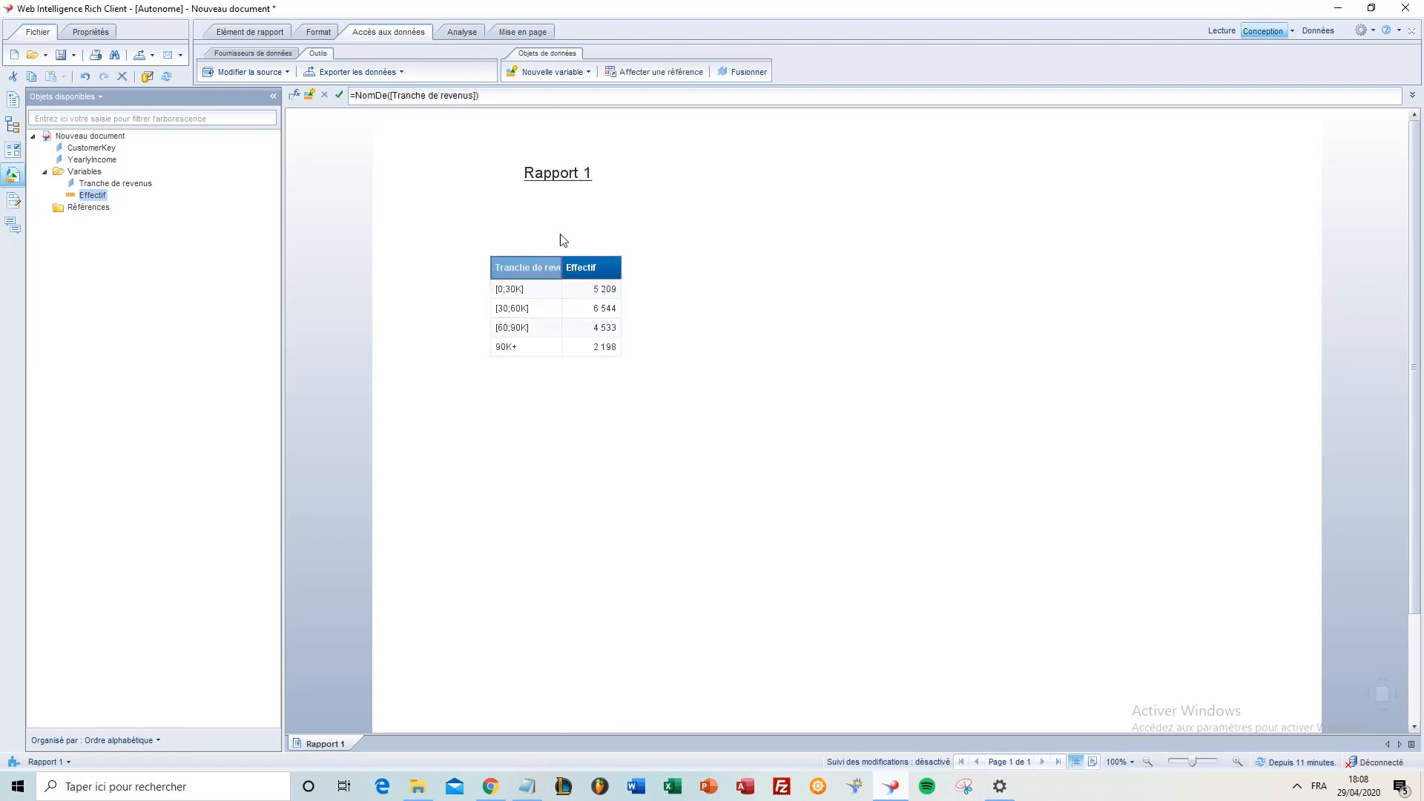
click(590, 292)
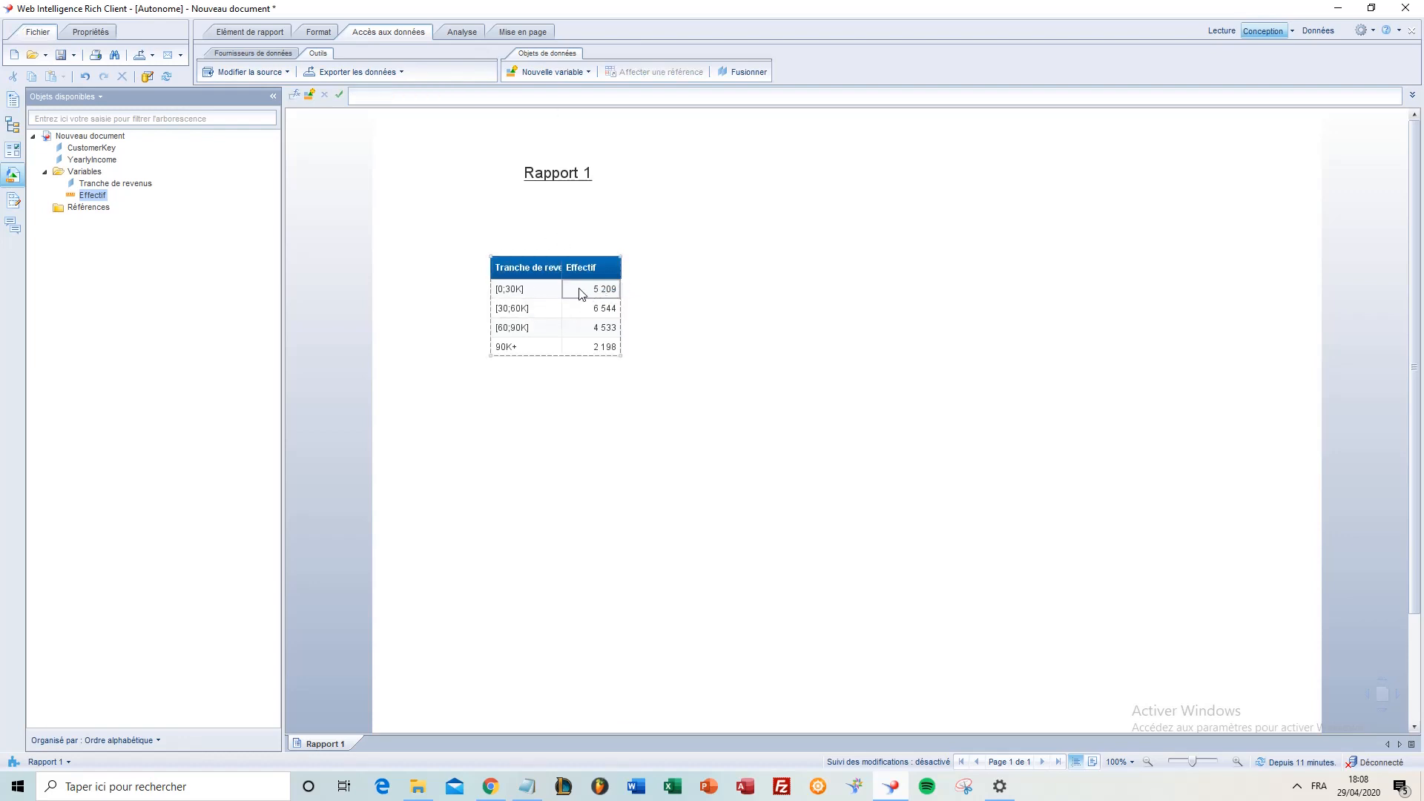
click(519, 289)
click(636, 268)
click(515, 350)
click(553, 328)
click(545, 343)
click(599, 367)
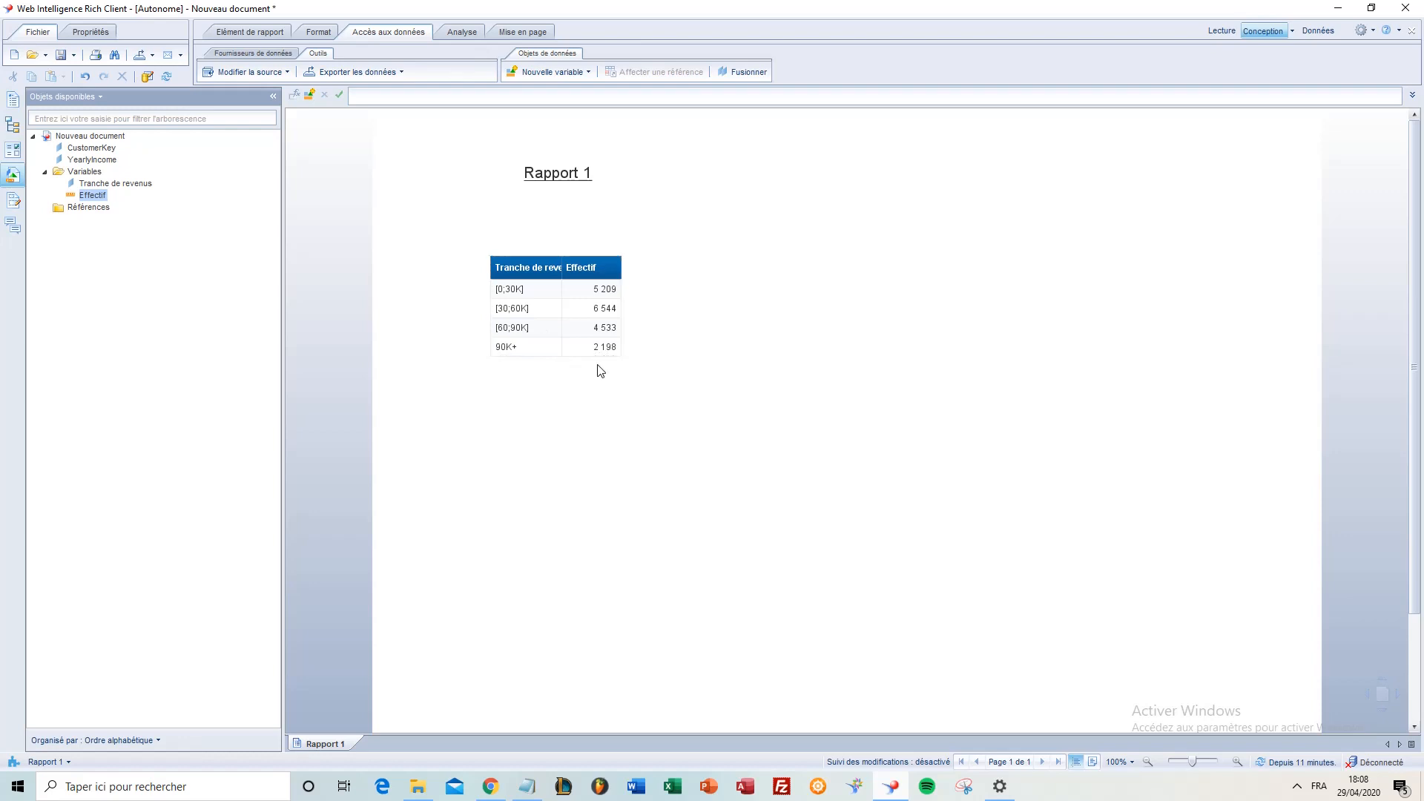
Insert a standard pie chart (Secteurs) in the report.
click(249, 32)
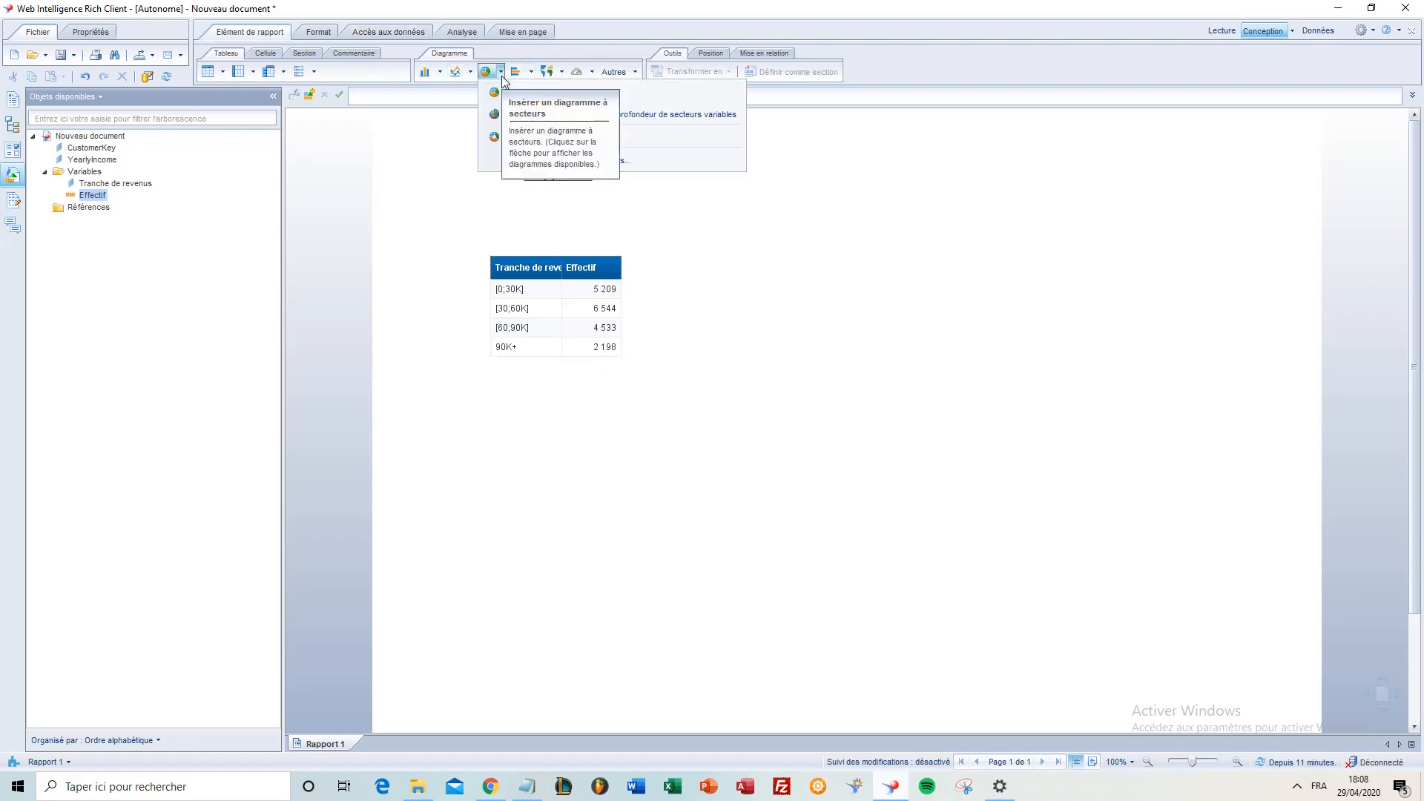
click(500, 71)
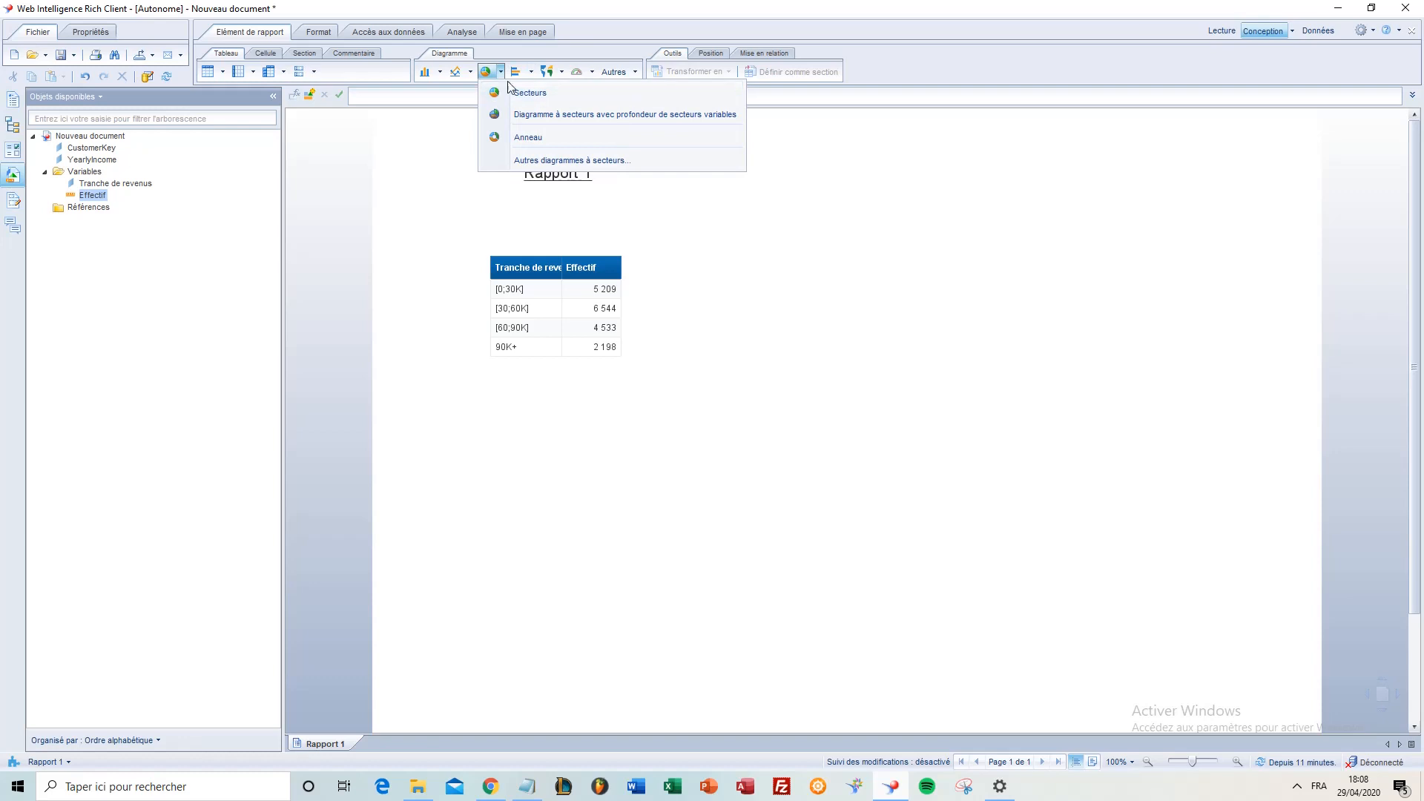
click(500, 71)
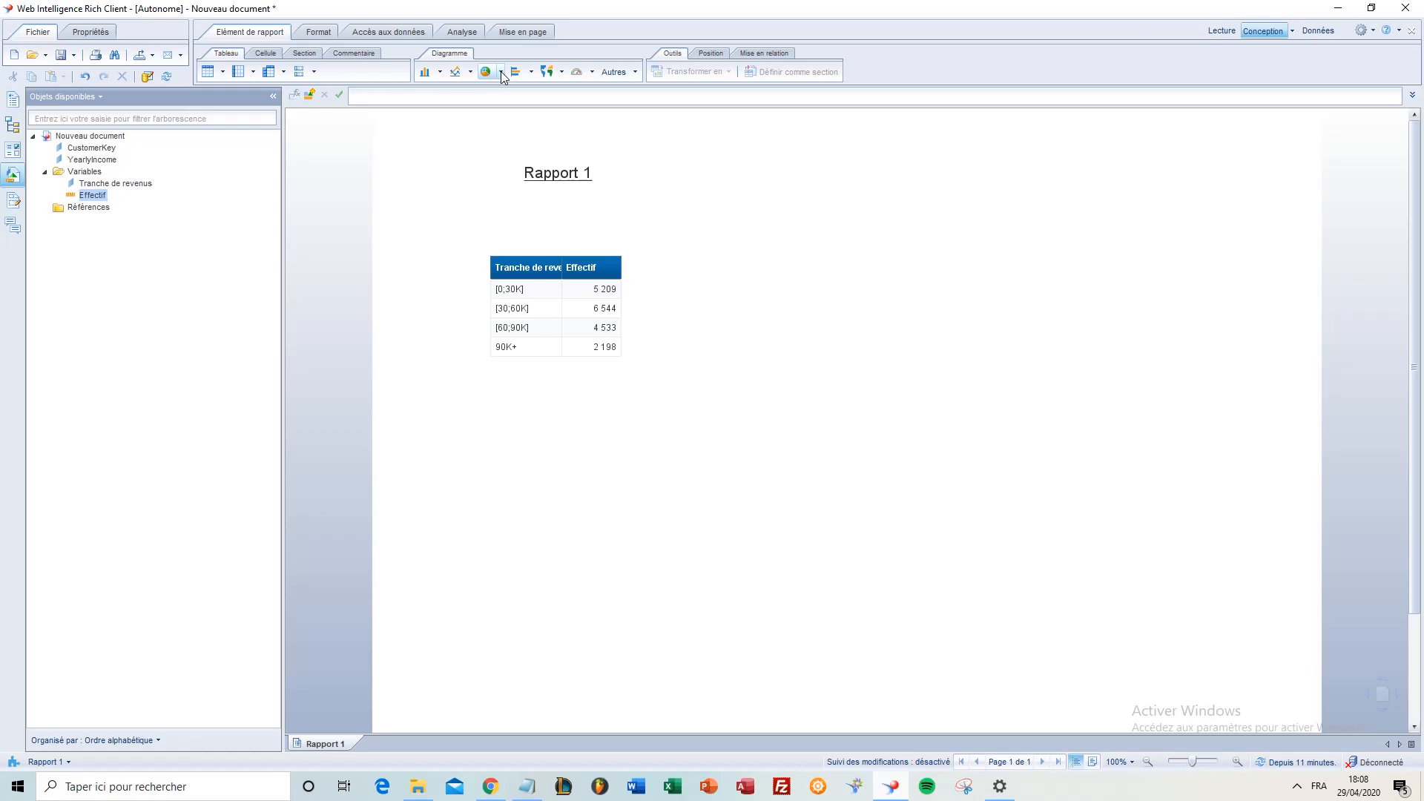
click(501, 71)
click(528, 93)
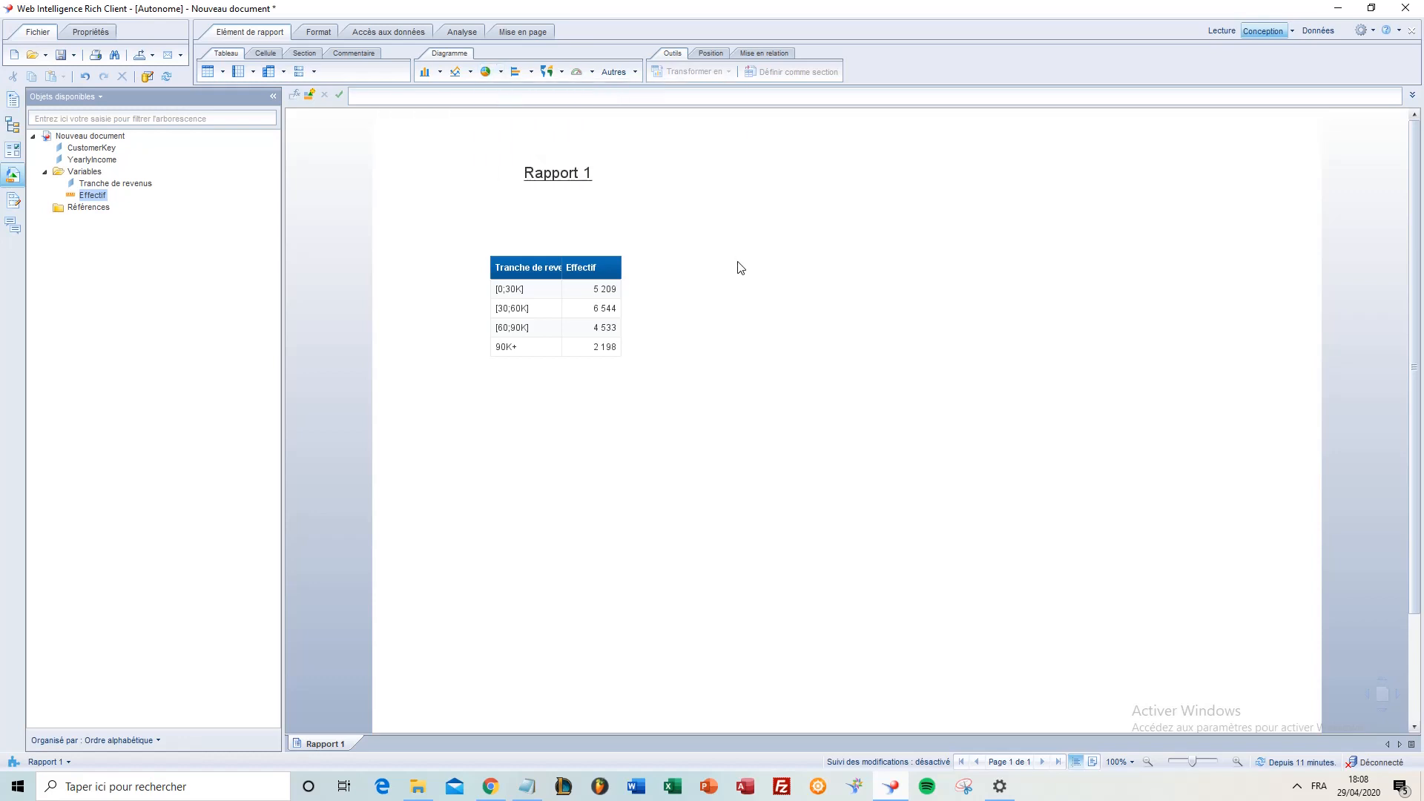